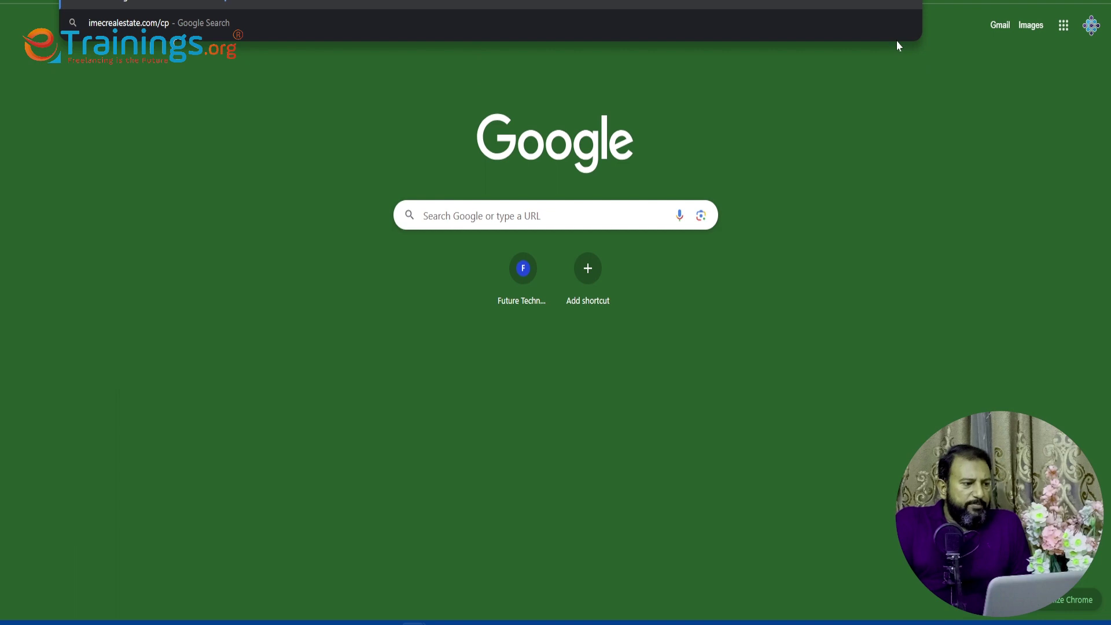
- Load the cPanel login page from the address entered in Chrome
key(Return)
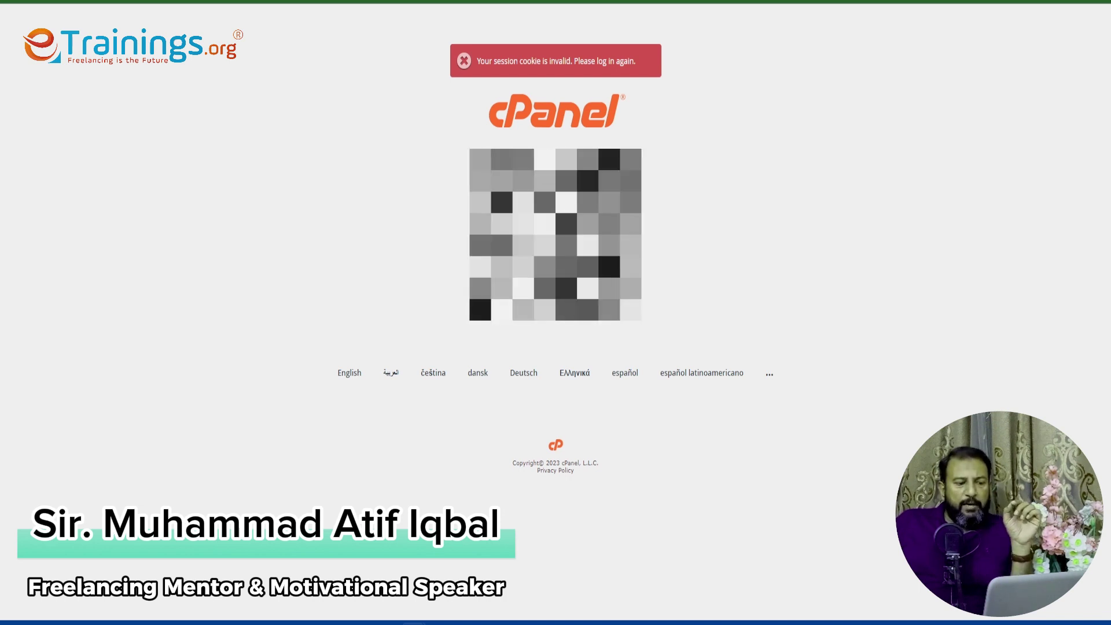
- Log in to the hosting account with its username and password to reach the Tools dashboard
click(537, 295)
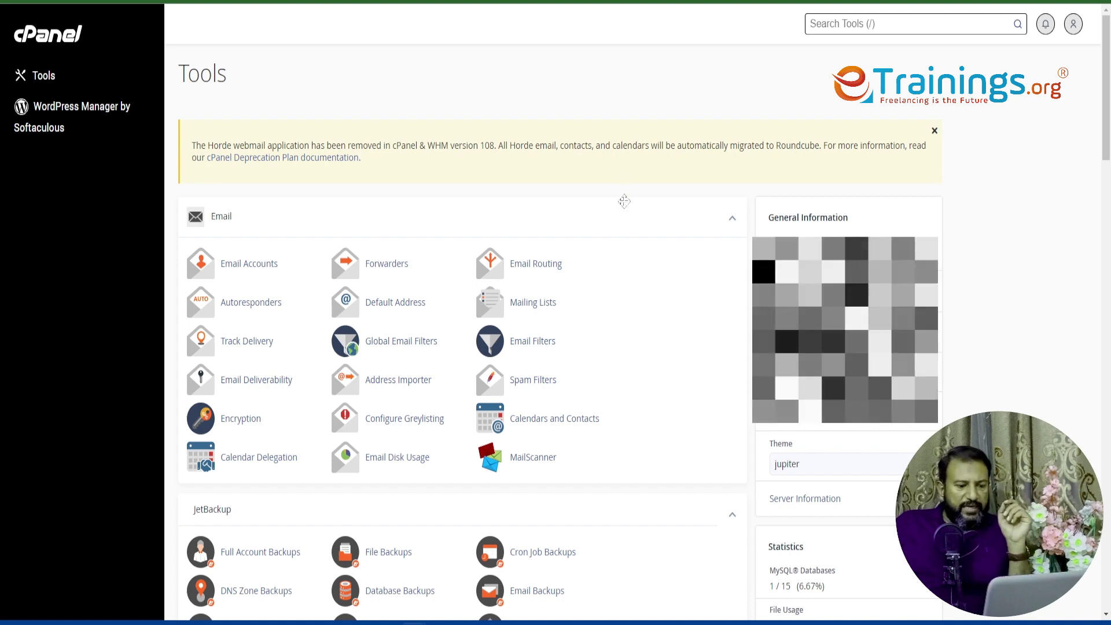
scroll(620, 198, down, 3)
scroll(626, 206, up, 2)
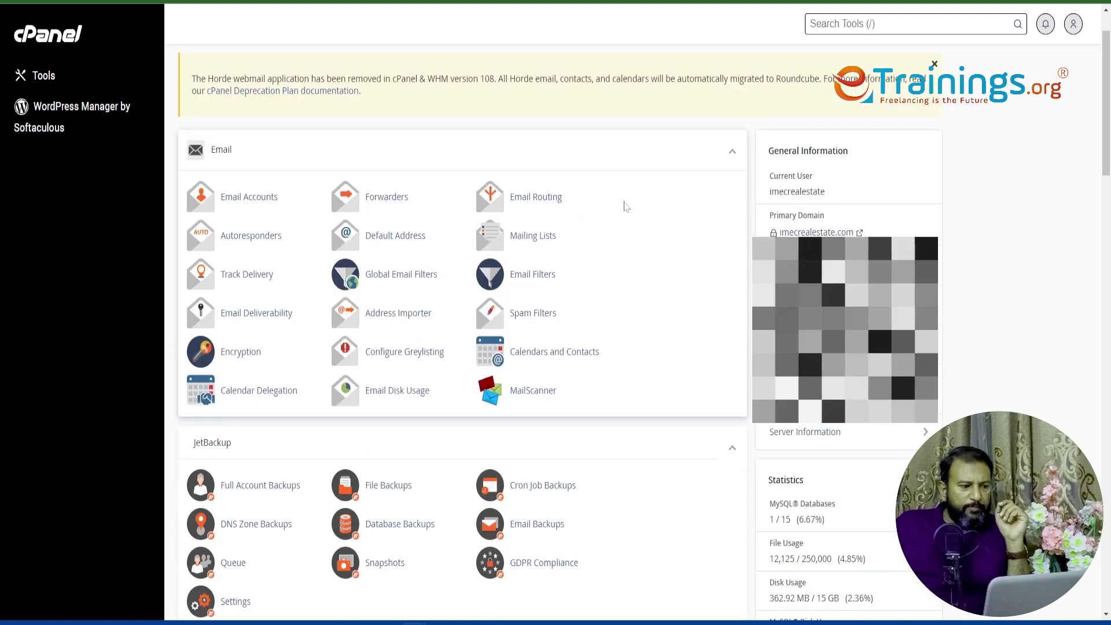
scroll(624, 204, up, 1)
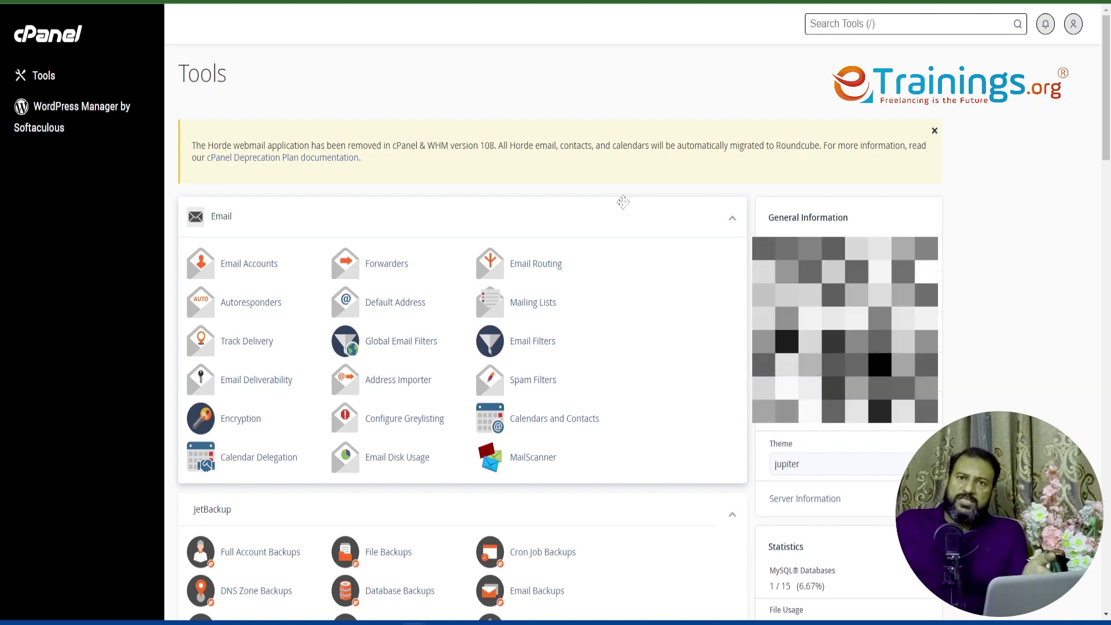
key(/)
scroll(623, 201, down, 5)
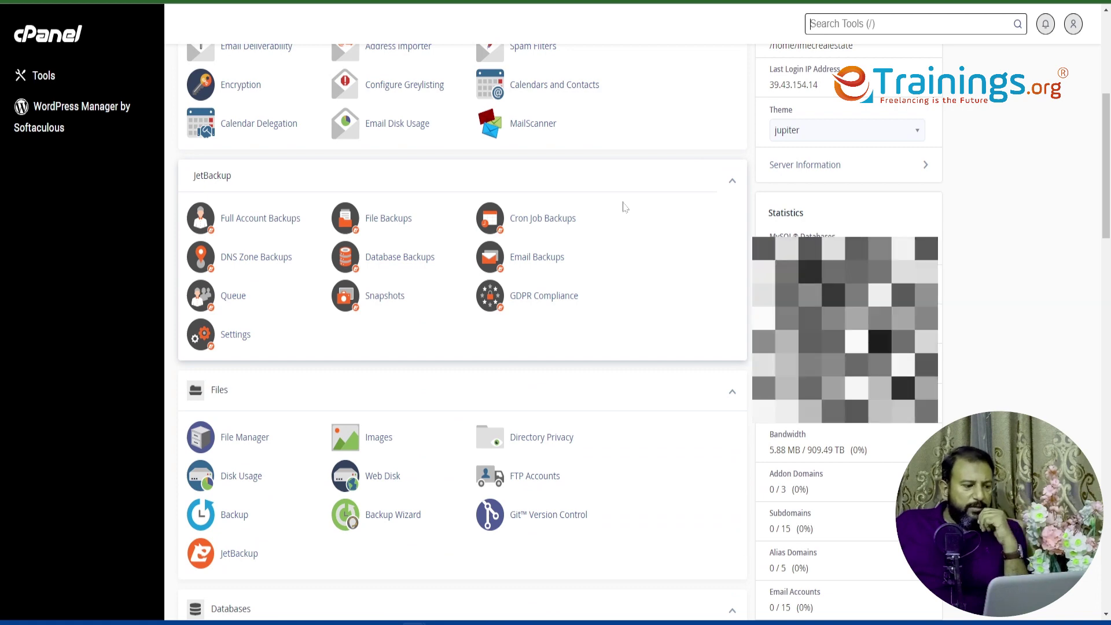
scroll(623, 207, down, 3)
scroll(623, 207, up, 8)
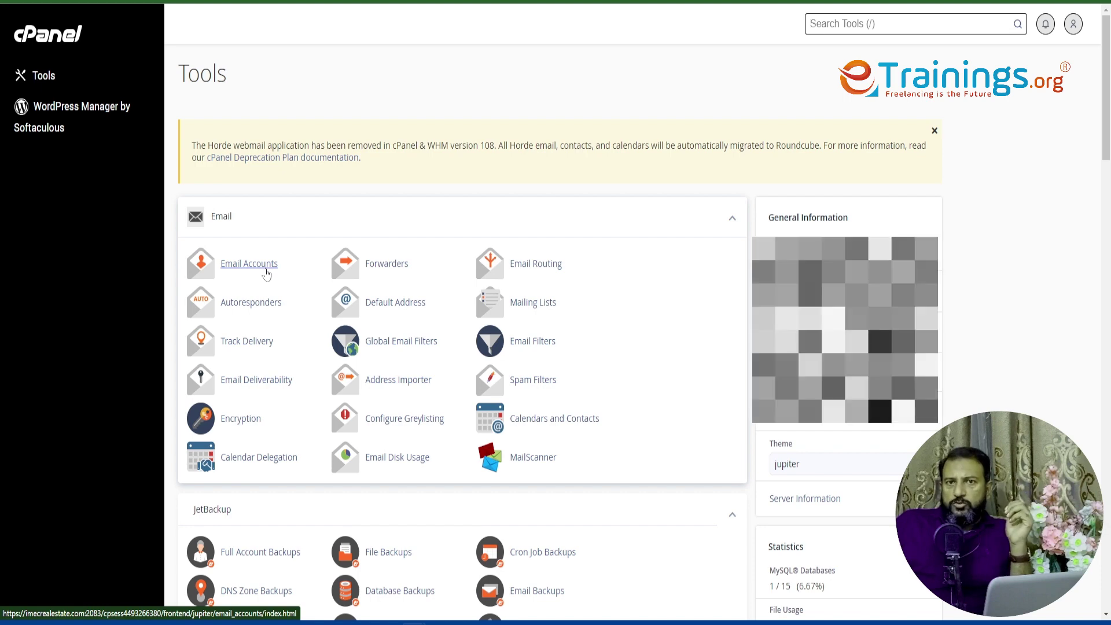
scroll(405, 258, down, 2)
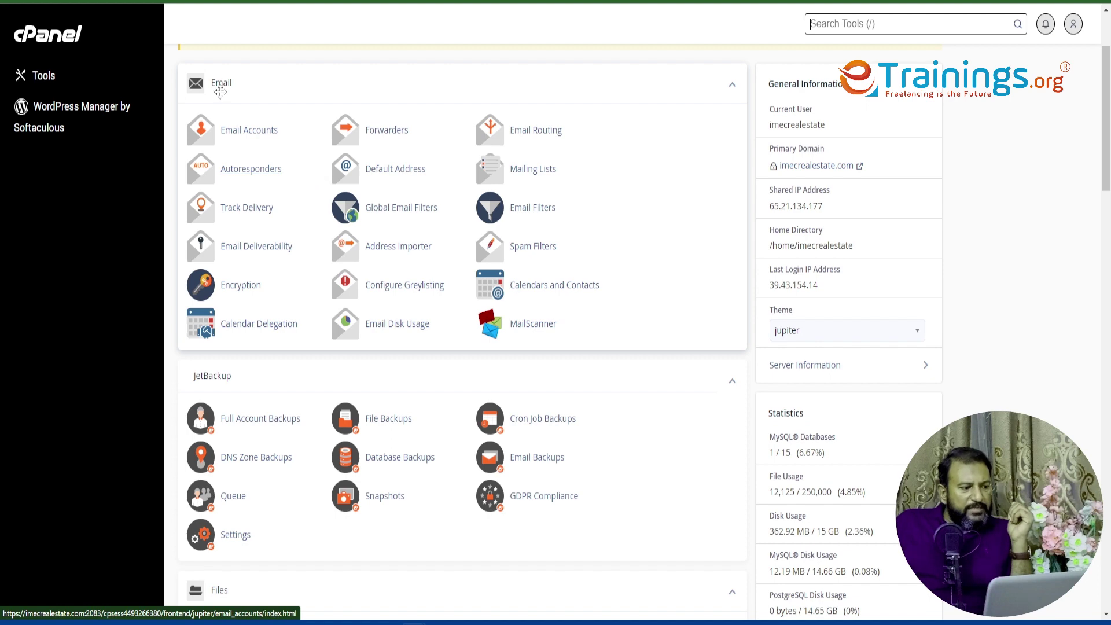
scroll(271, 208, down, 1)
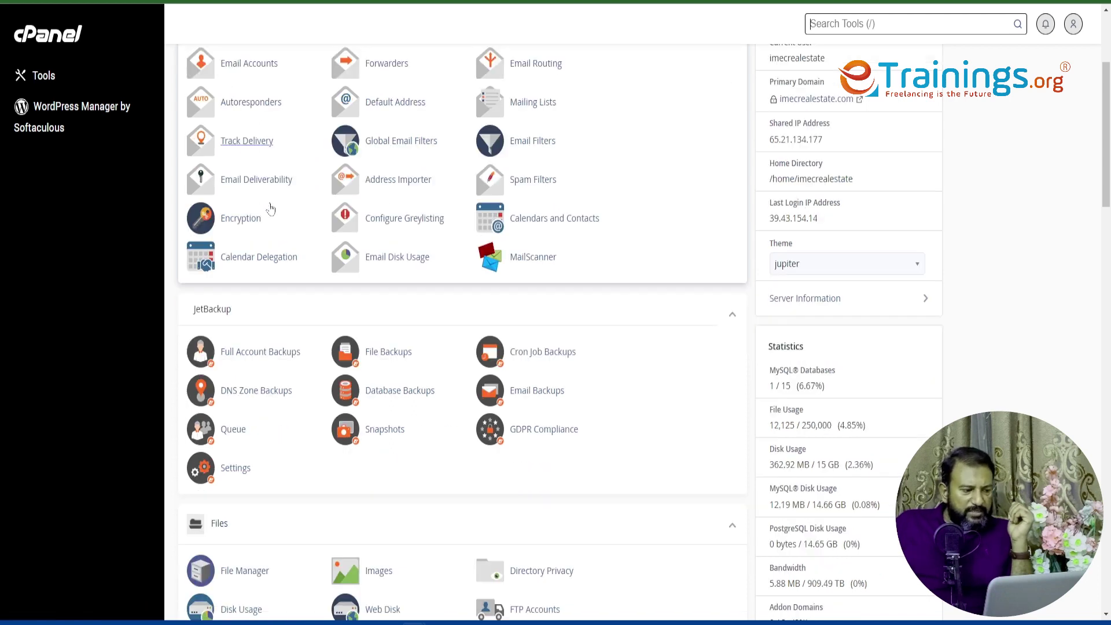
scroll(255, 327, down, 3)
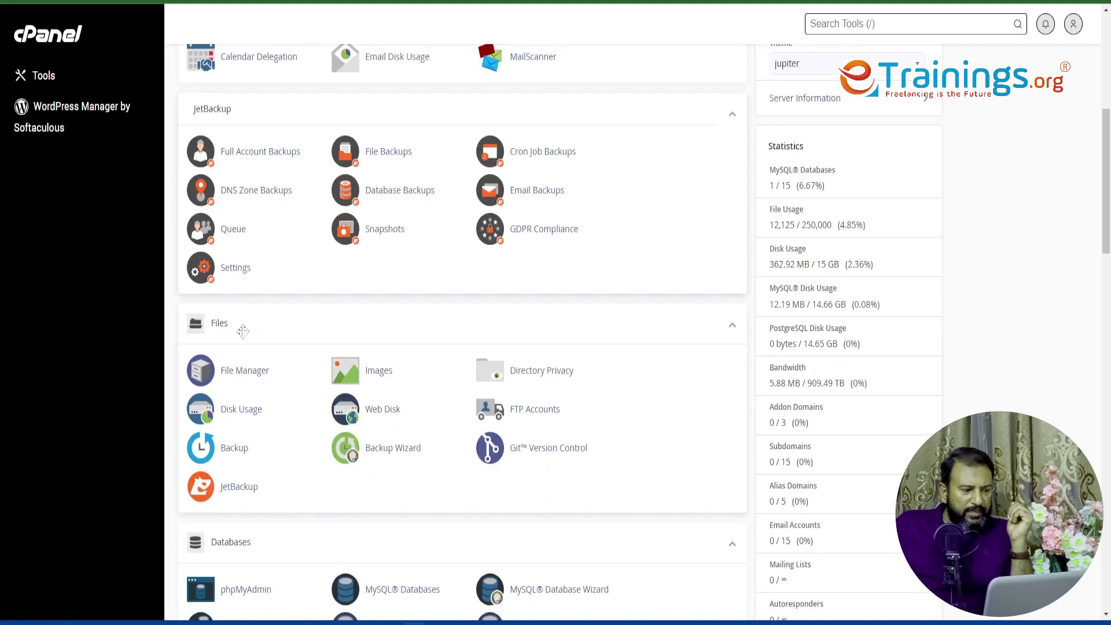
scroll(243, 331, down, 5)
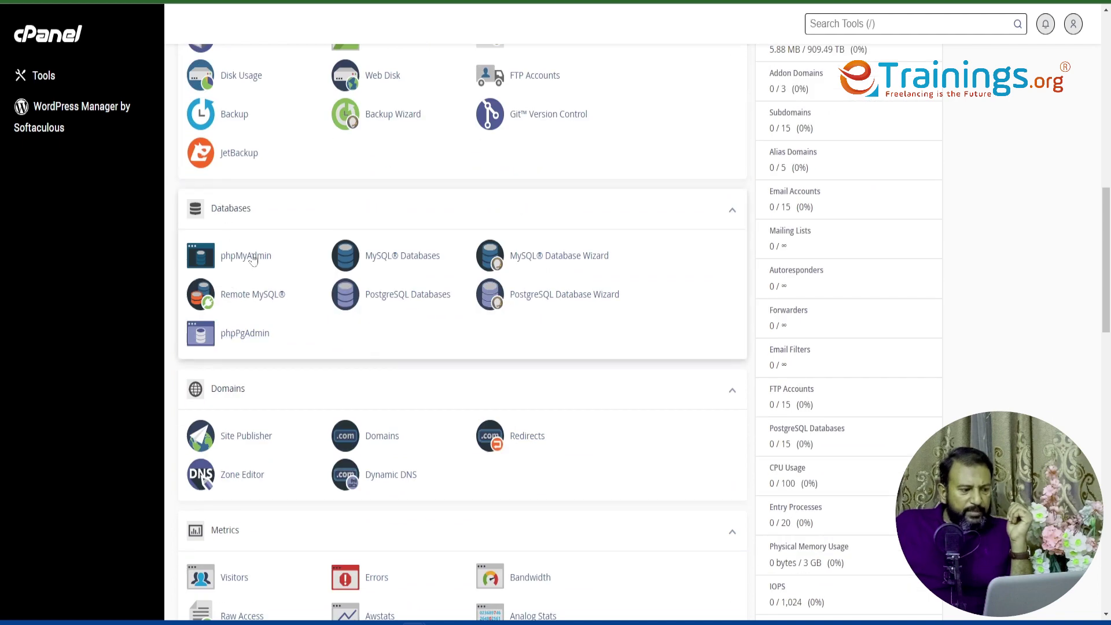
scroll(239, 387, down, 2)
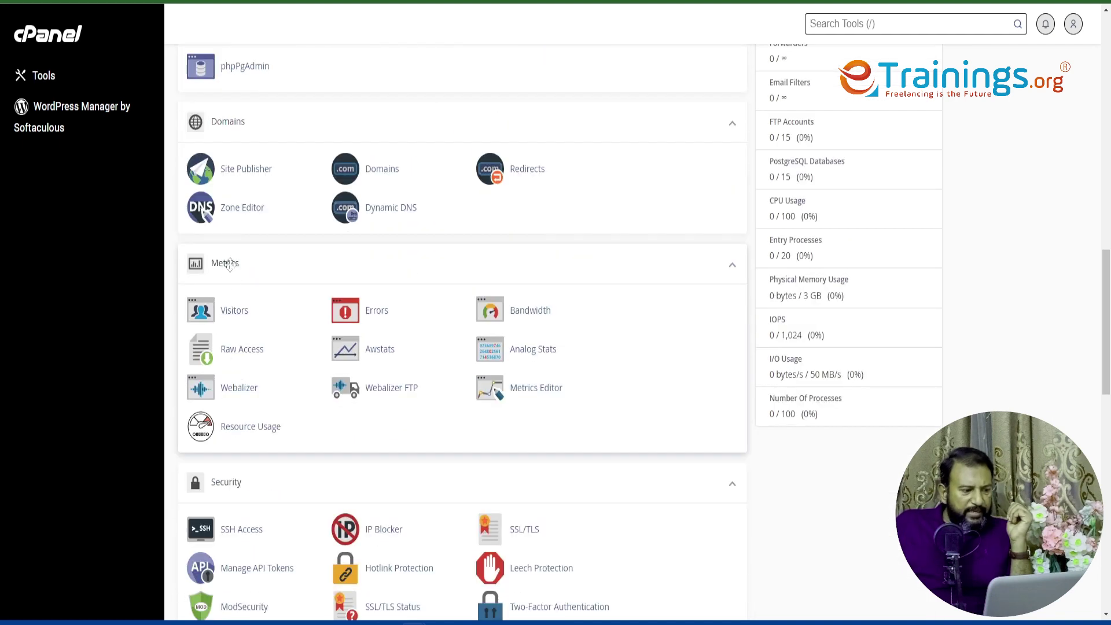
scroll(243, 353, down, 2)
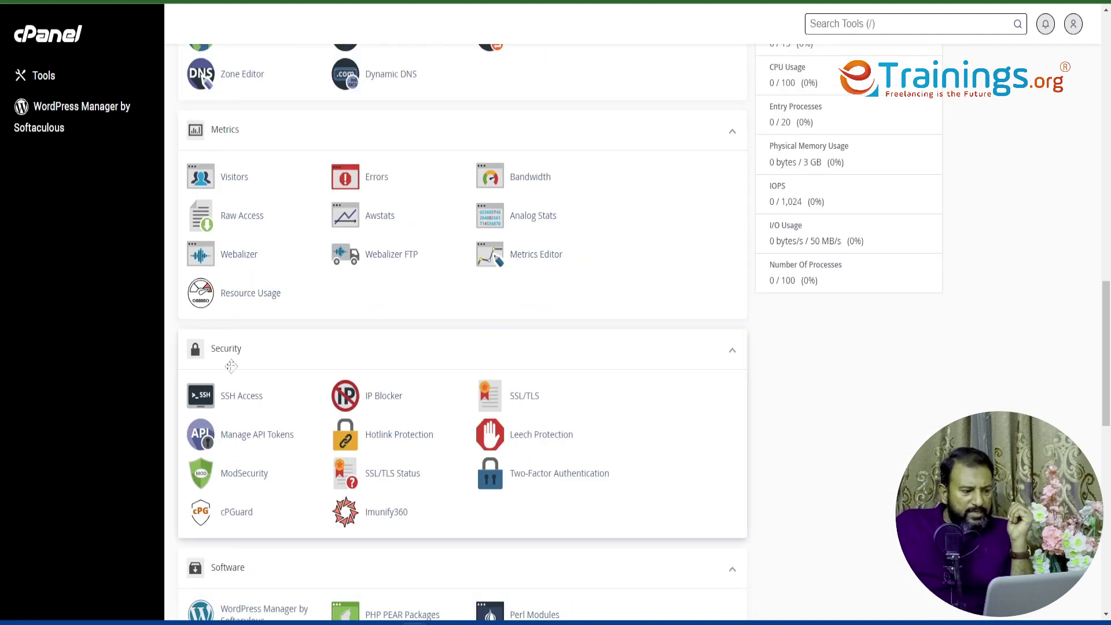
scroll(227, 370, down, 3)
scroll(229, 375, down, 3)
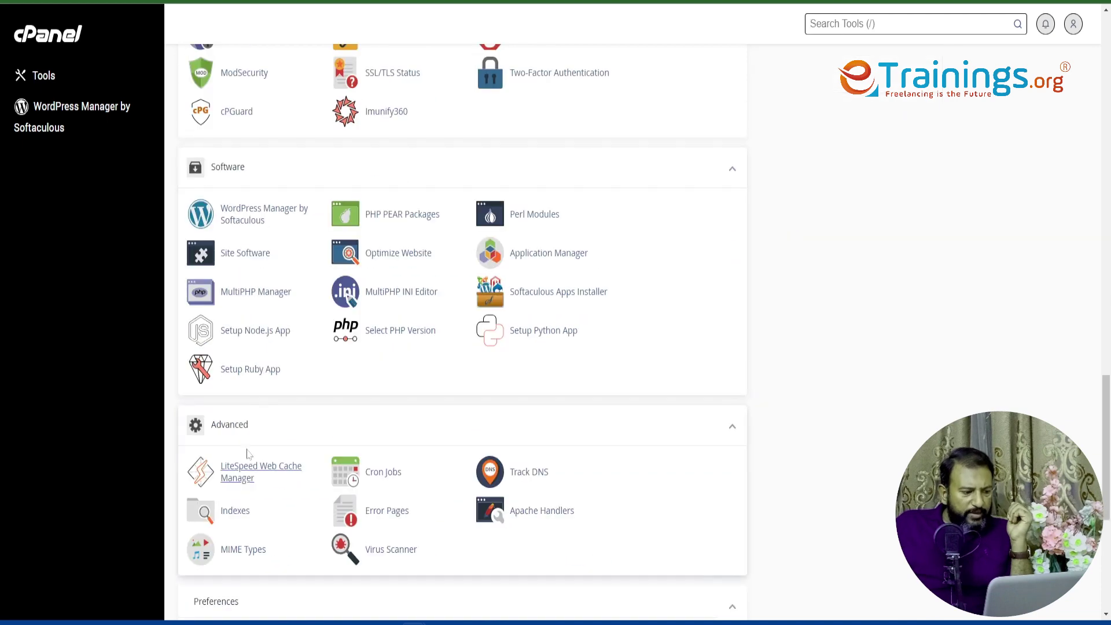
scroll(243, 431, down, 4)
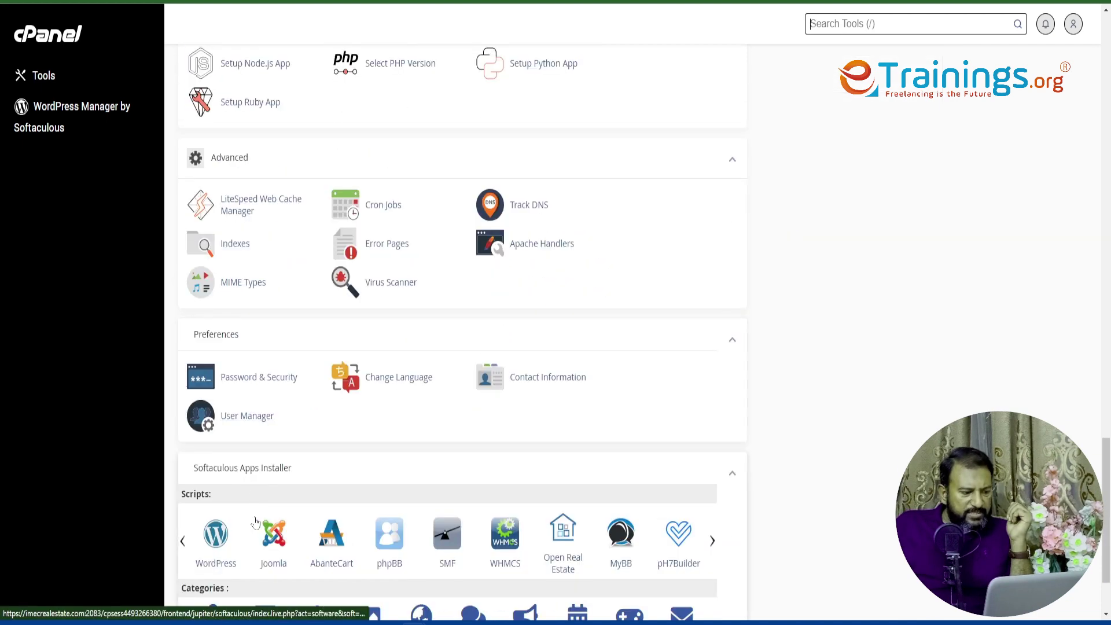
scroll(246, 492, down, 1)
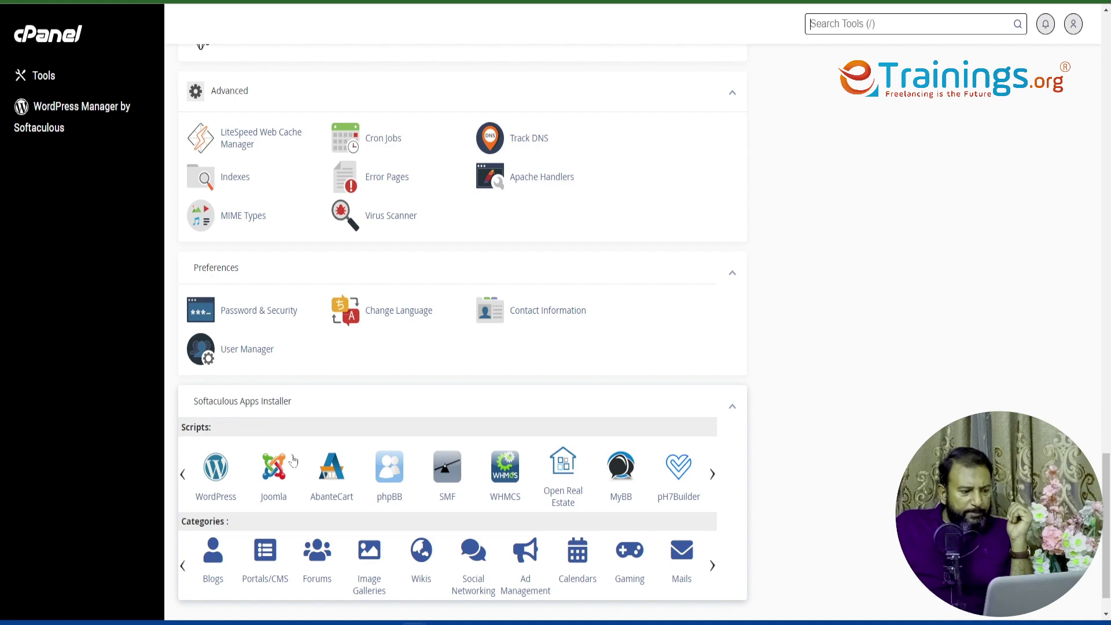
scroll(293, 461, down, 1)
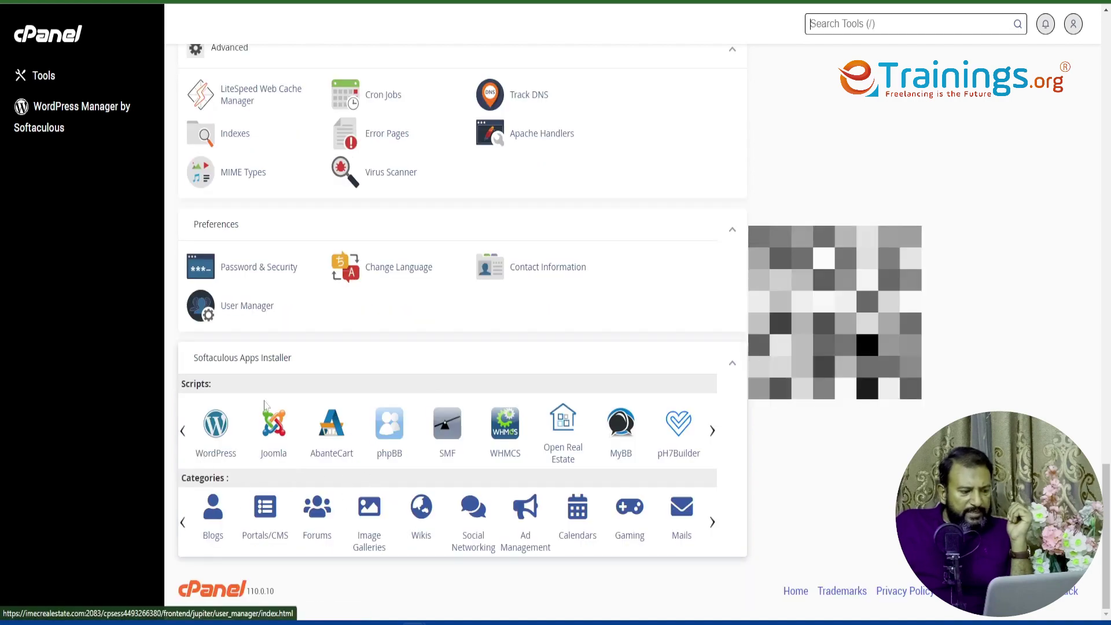
scroll(448, 269, up, 6)
scroll(448, 265, up, 20)
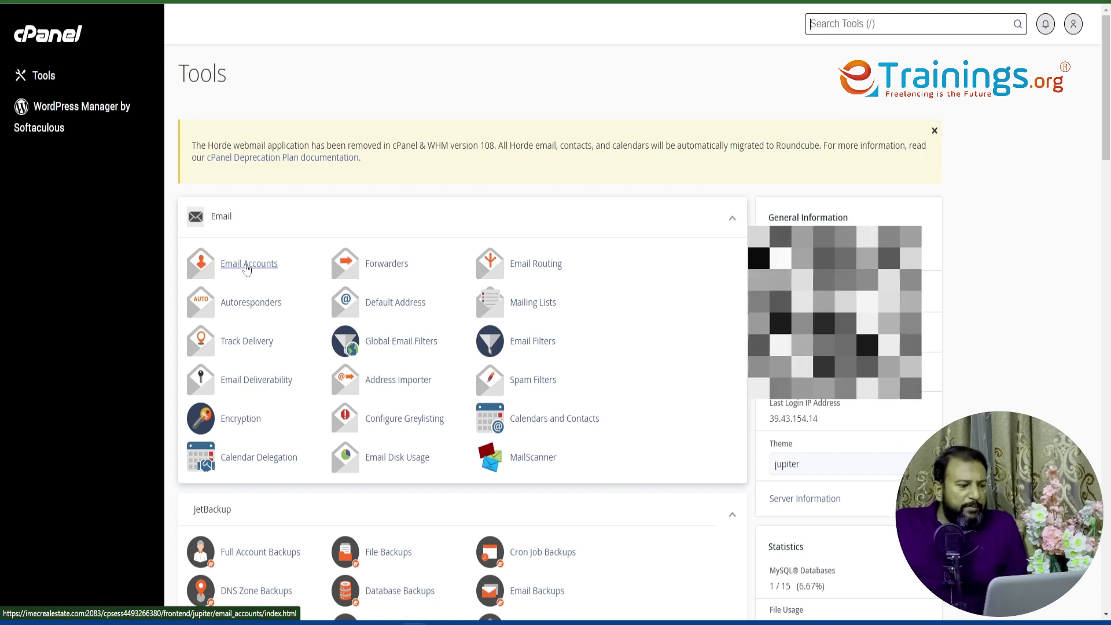
right_click(247, 270)
key(Escape)
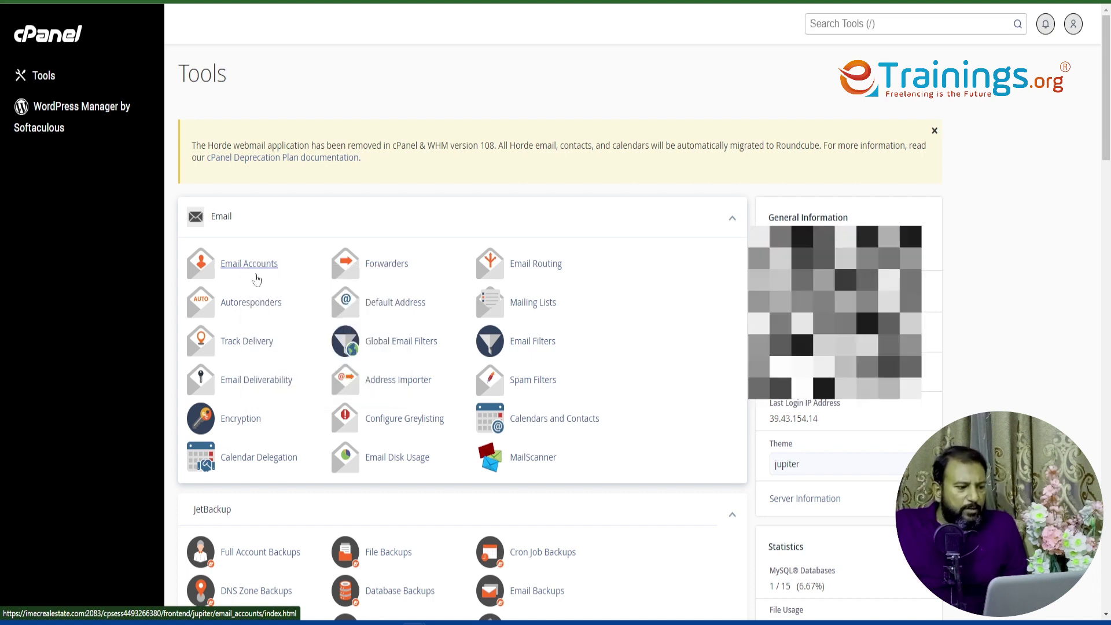
click(249, 264)
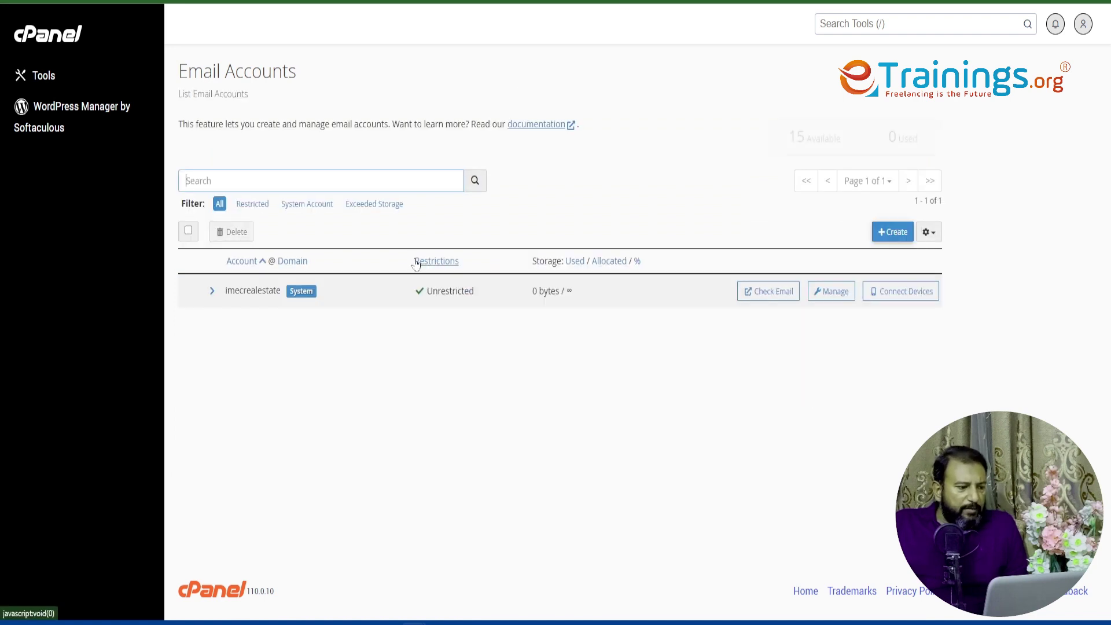
click(893, 232)
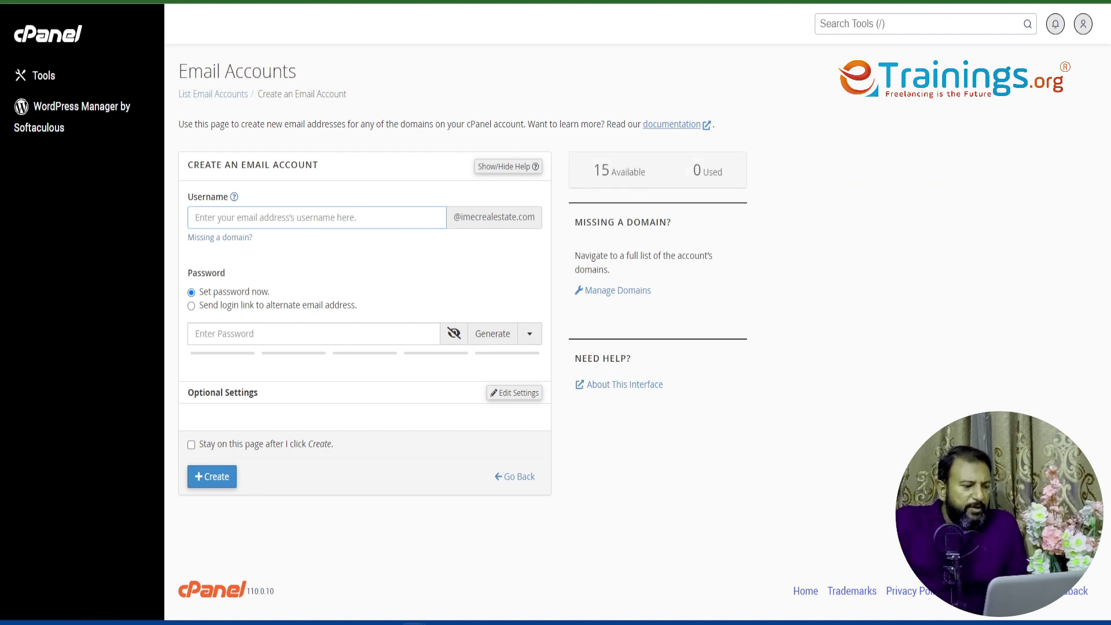
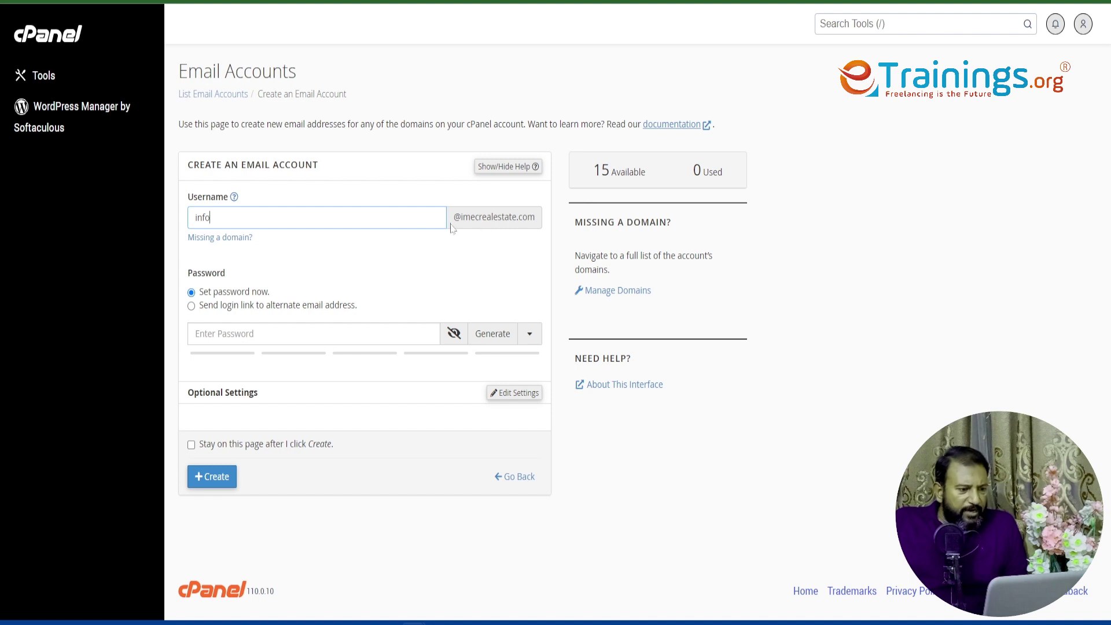
drag(454, 217, 528, 217)
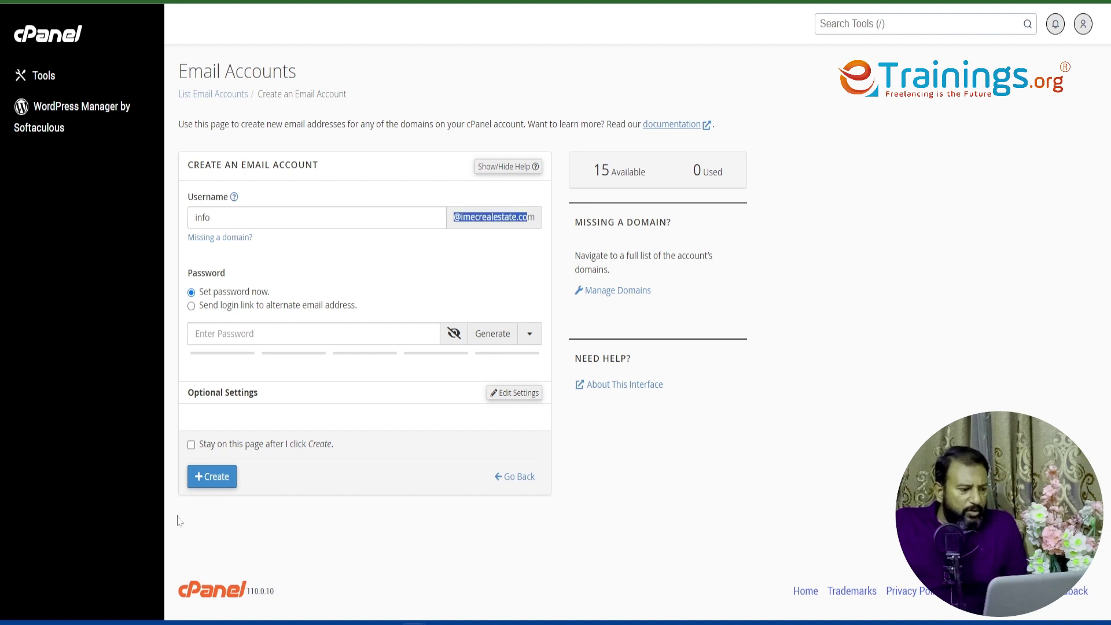
click(278, 334)
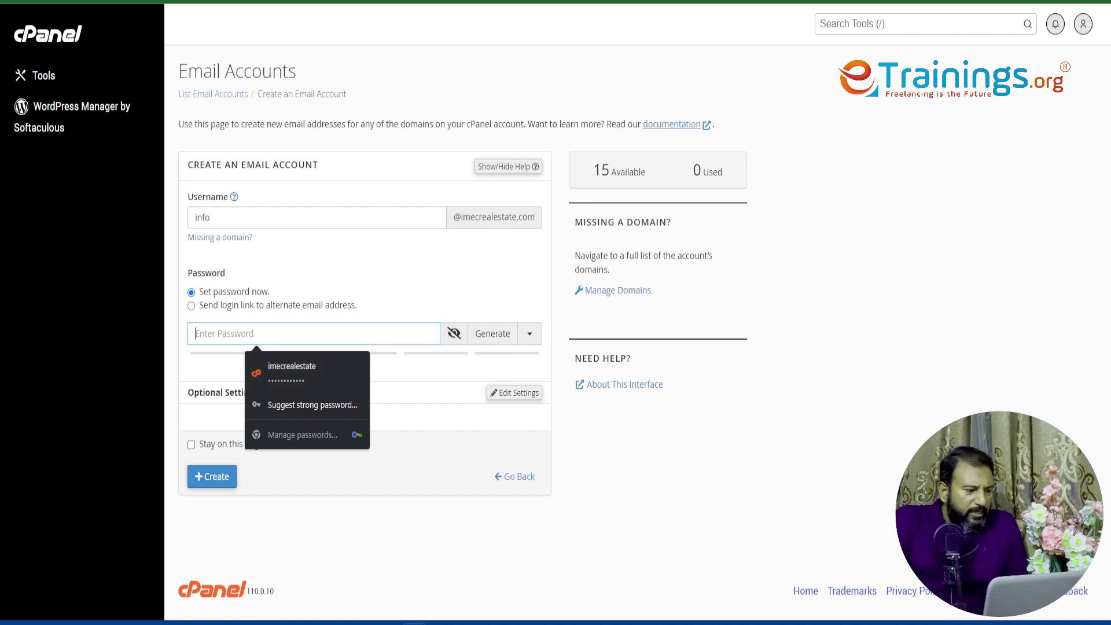
- Swap the typed password for a generated one rated strength 100, and select it
text(•••)
key(BackSpace)
key(BackSpace)
key(BackSpace)
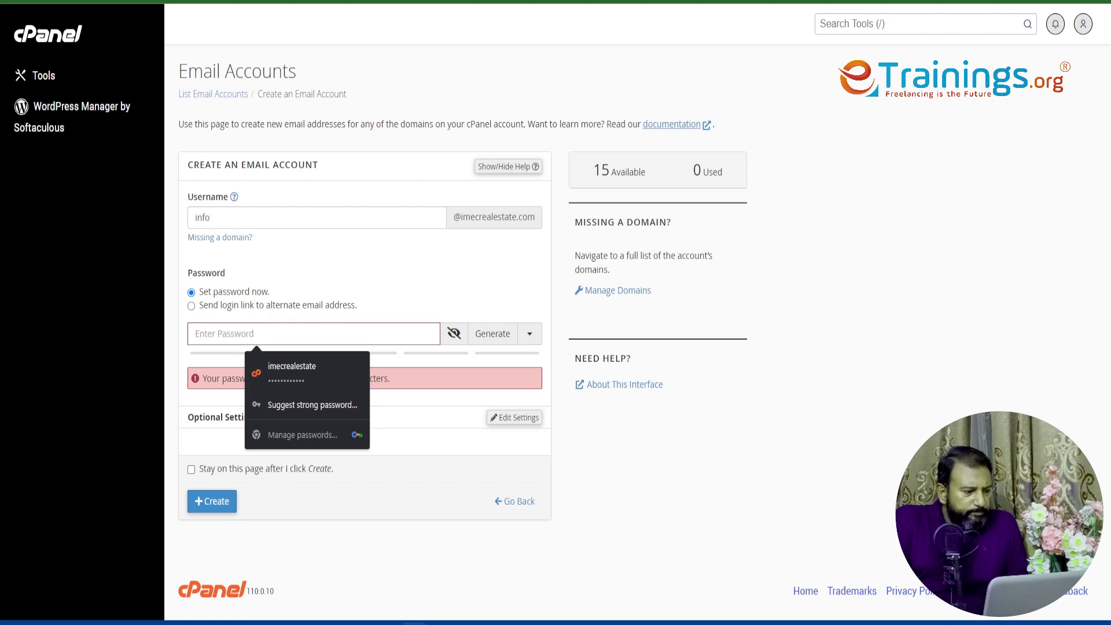
text(•••)
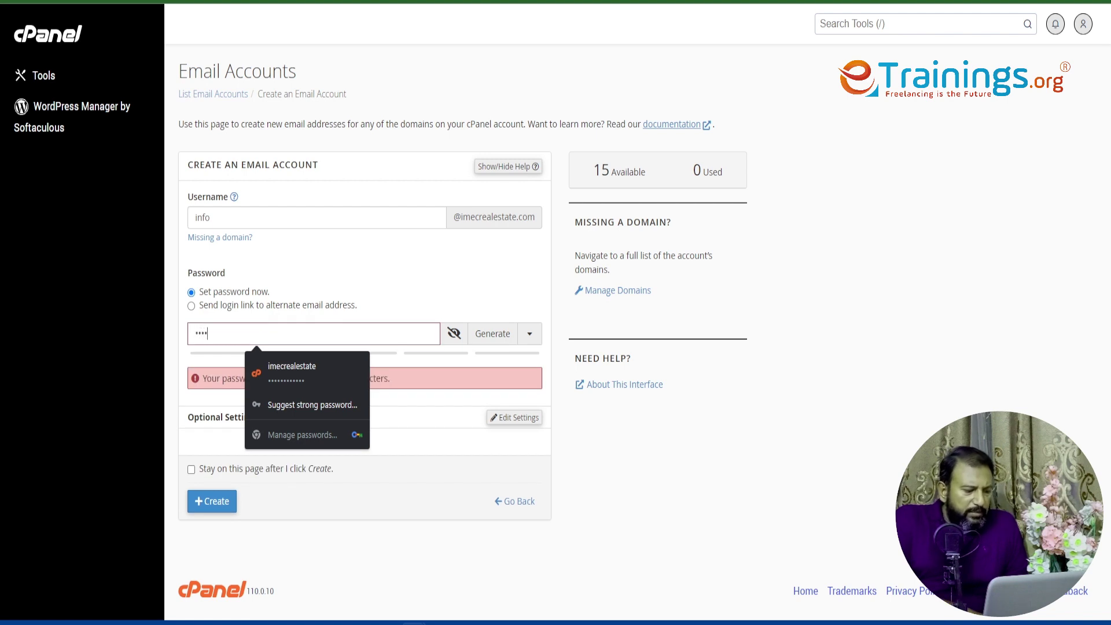
text(•••••••••••••)
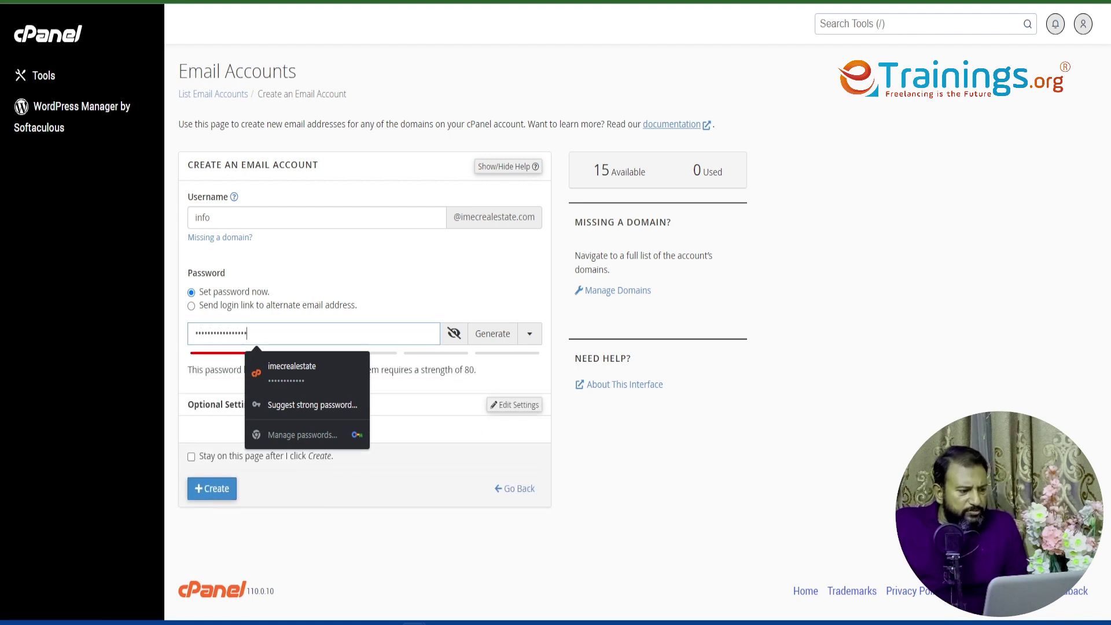
text(••••)
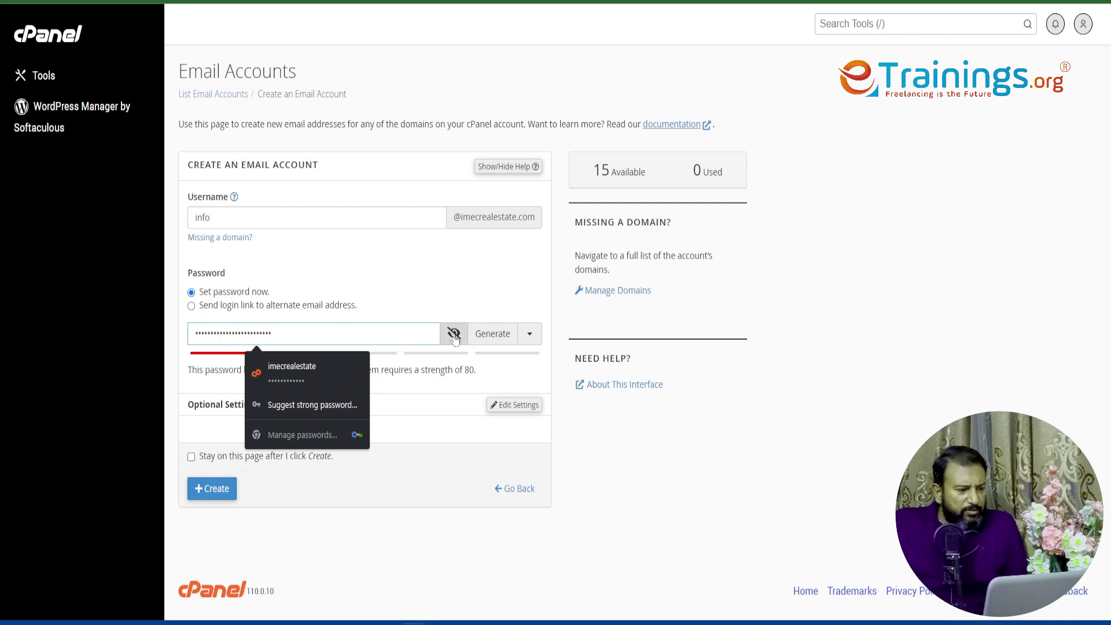
click(435, 425)
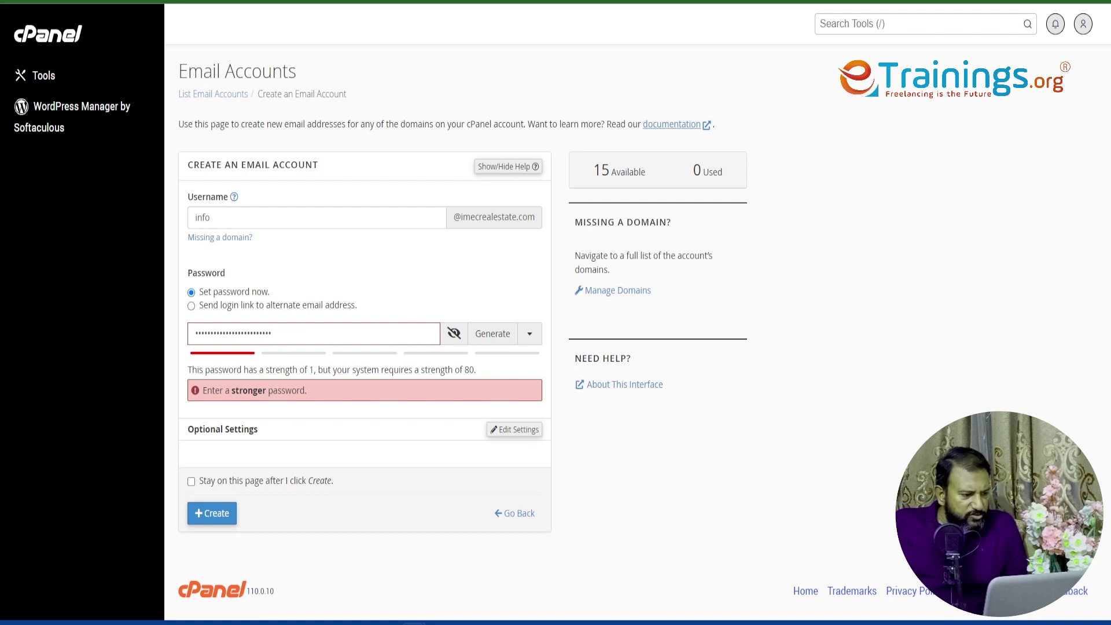
drag(271, 333, 186, 334)
click(492, 335)
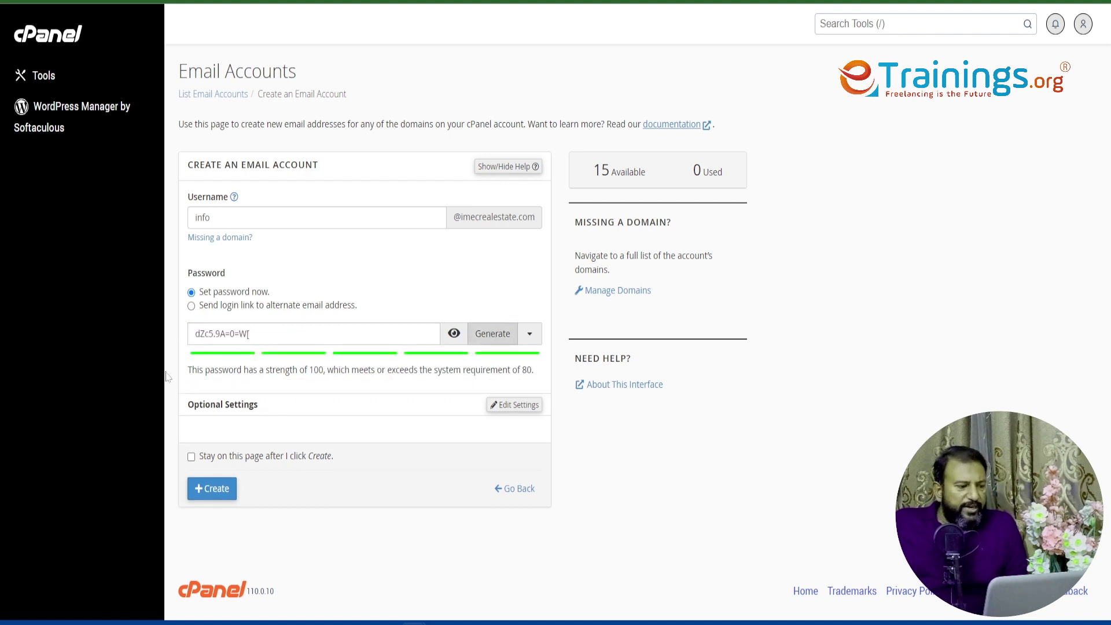
drag(257, 334, 186, 333)
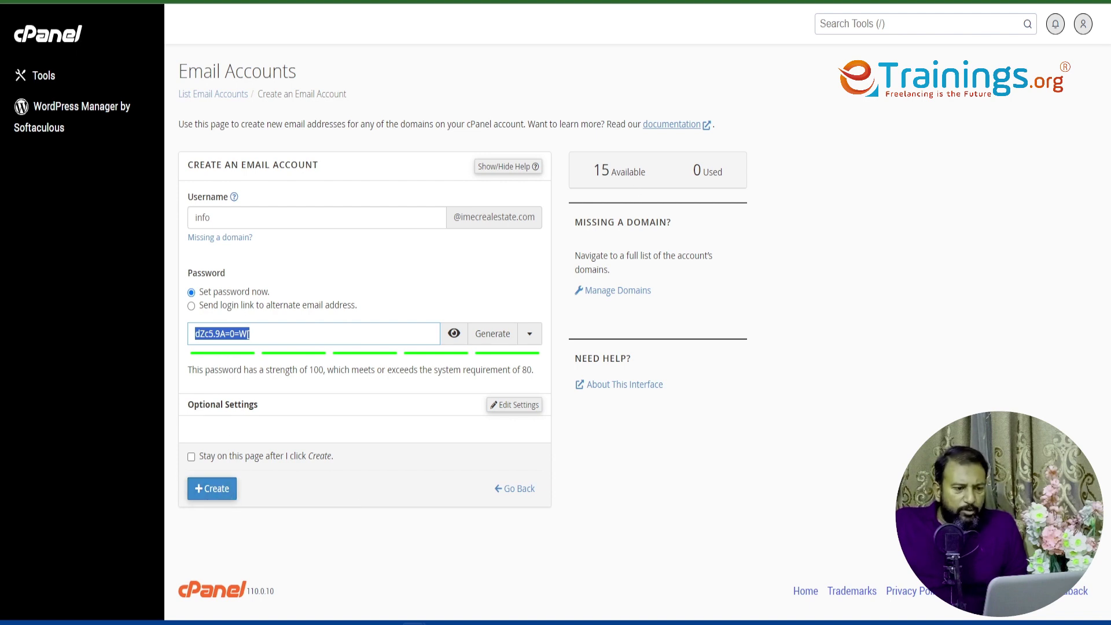
drag(601, 171, 633, 172)
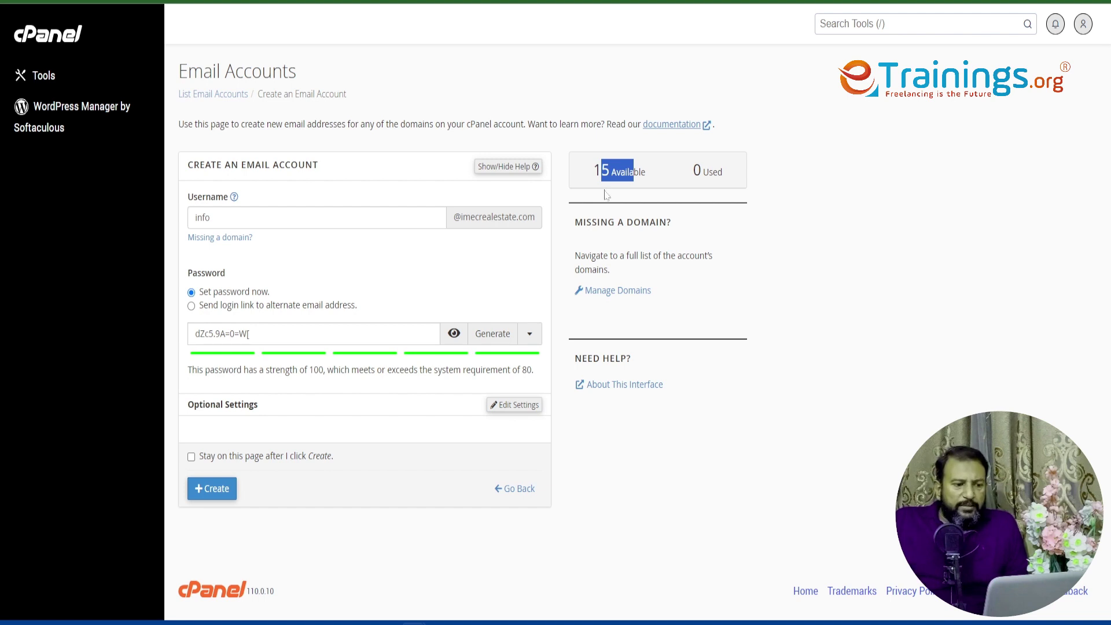
- Create the info mailbox and decline Chrome's offer to save its password
click(226, 492)
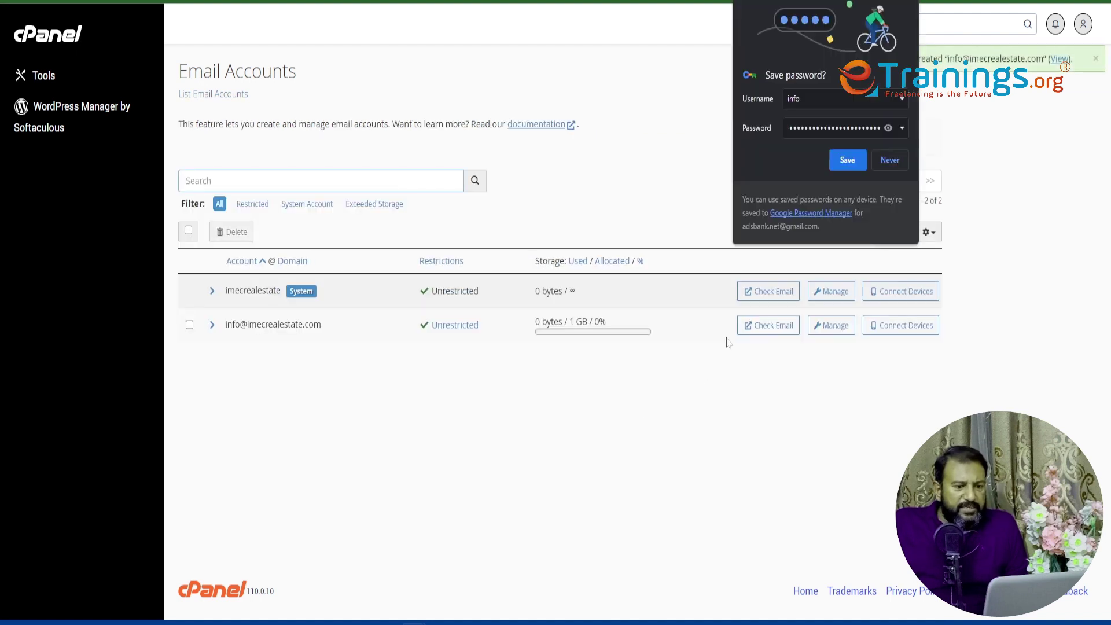
click(884, 166)
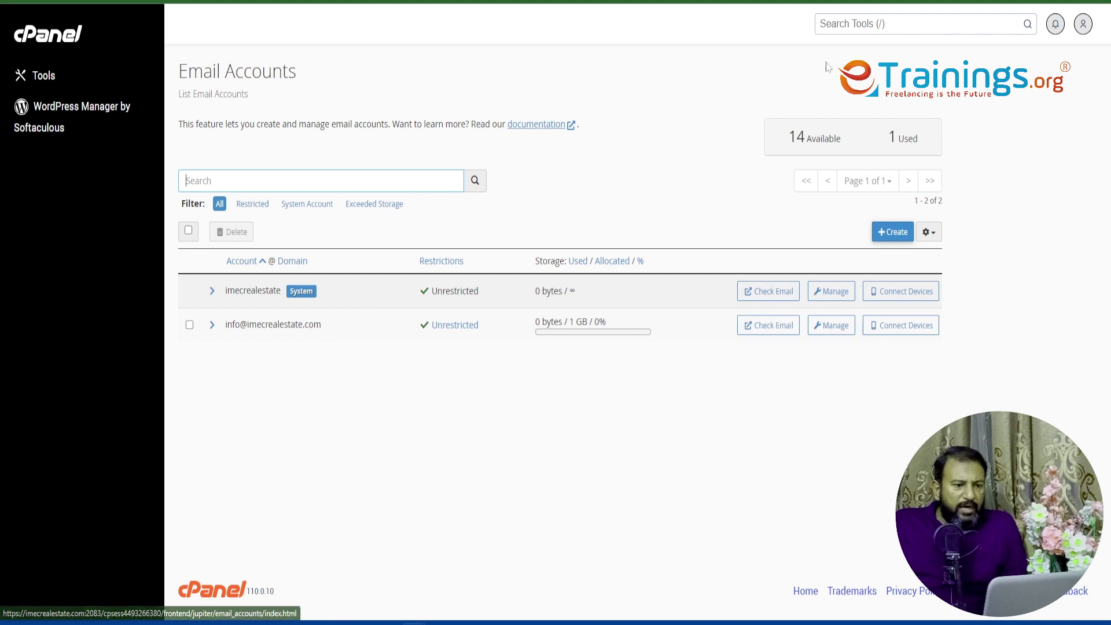
- Go to imecrealestate.com/webmail in a new browser tab
key(ctrl+t)
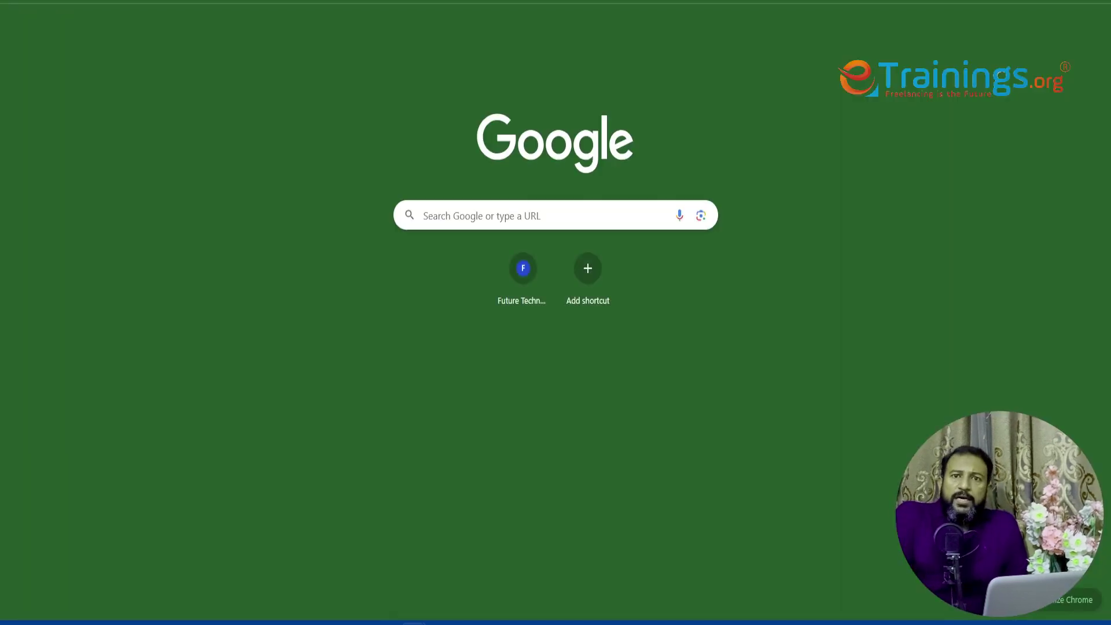
text(im)
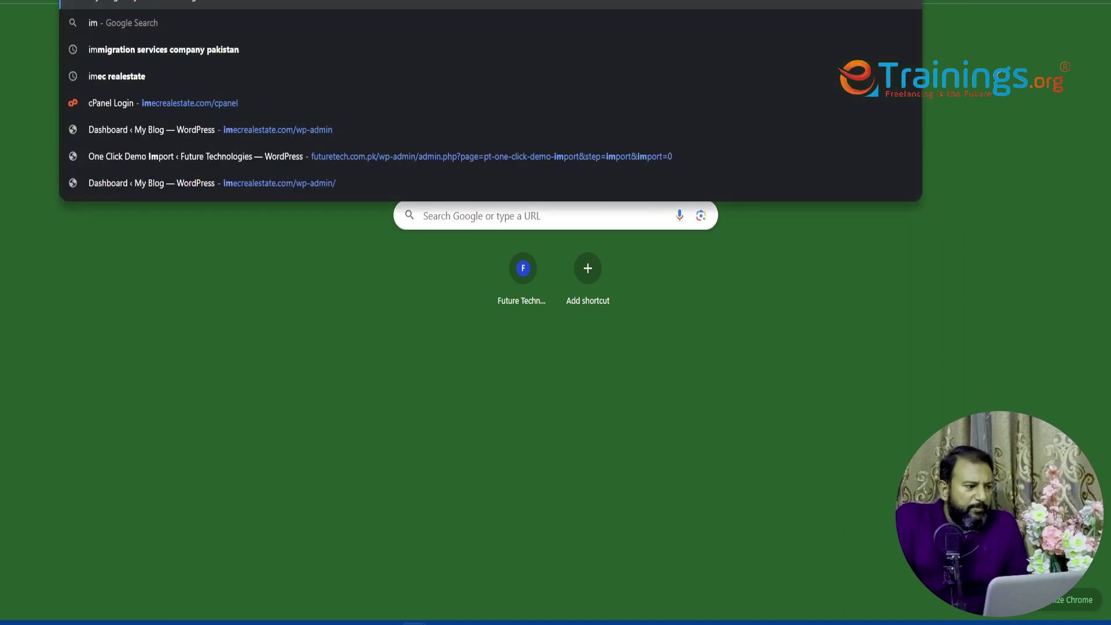
text(ecrealestate.com)
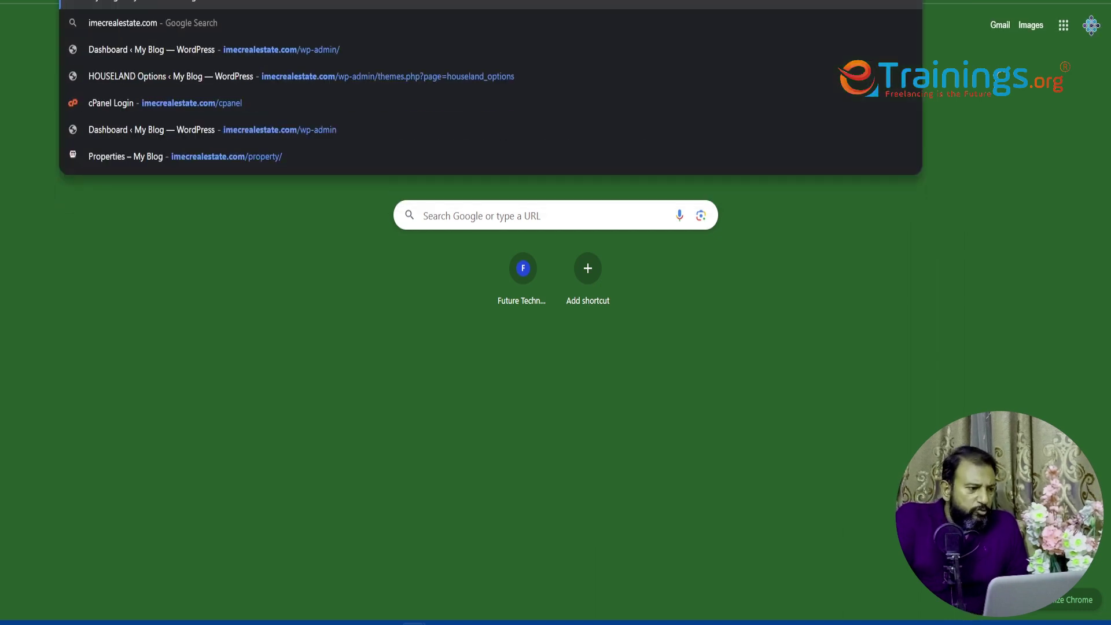
text(/)
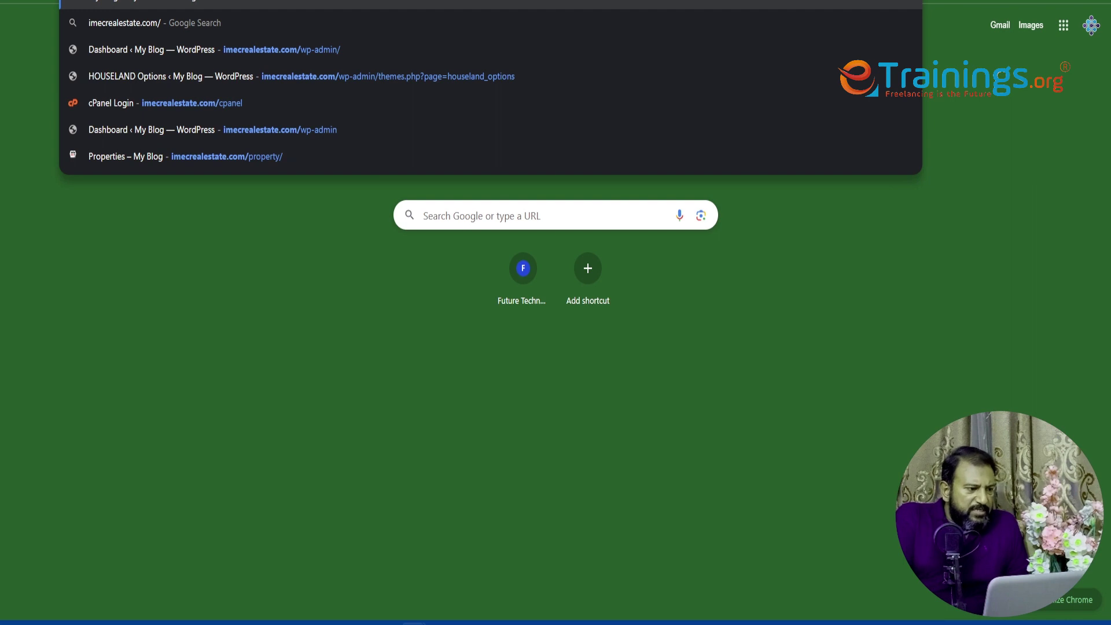
text(webmail)
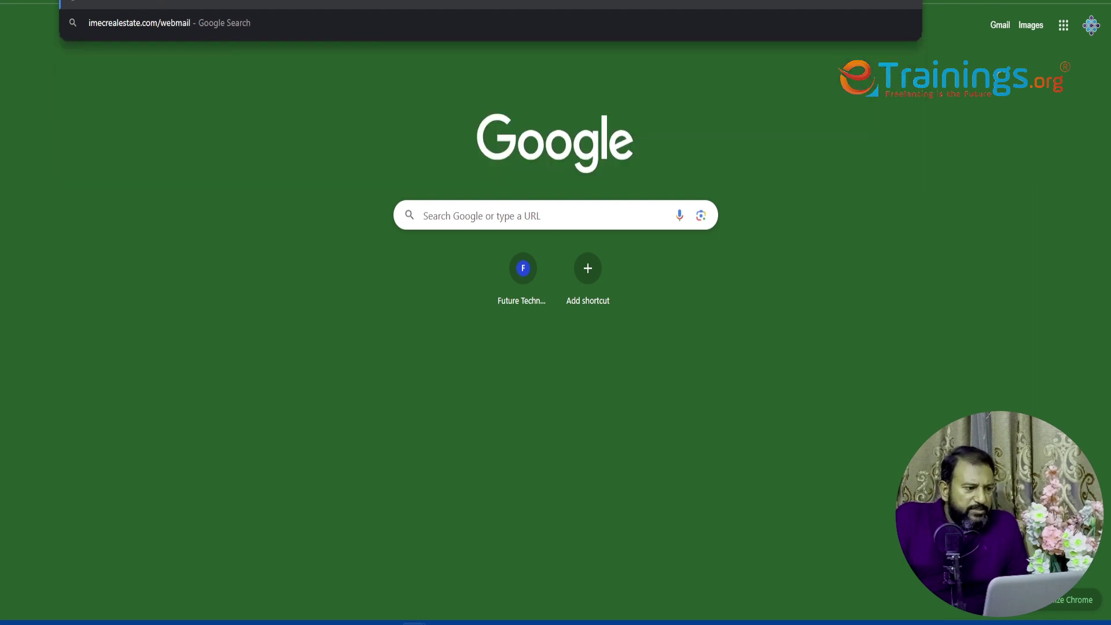
key(Return)
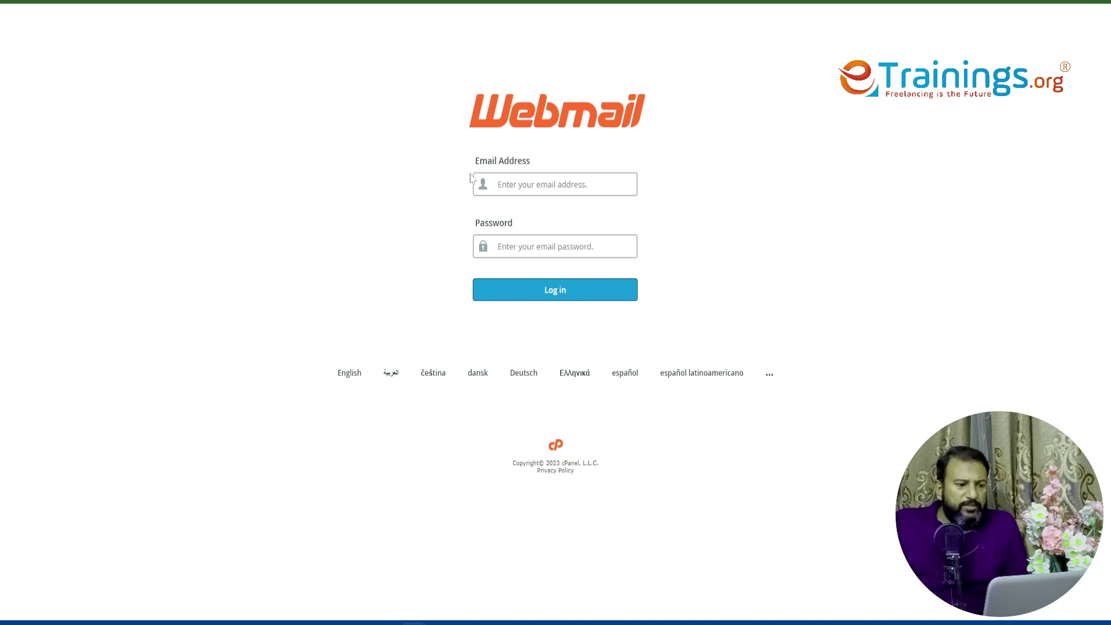
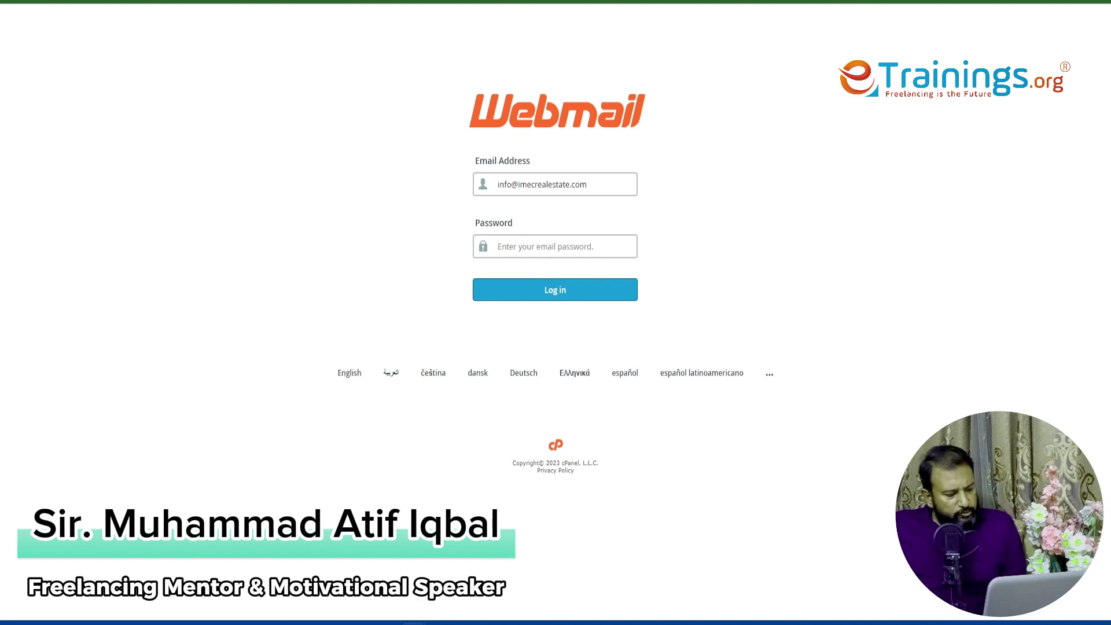
- Log in to webmail with the new mailbox's address and pasted password, saving the login in Chrome
key(ctrl+v)
click(513, 292)
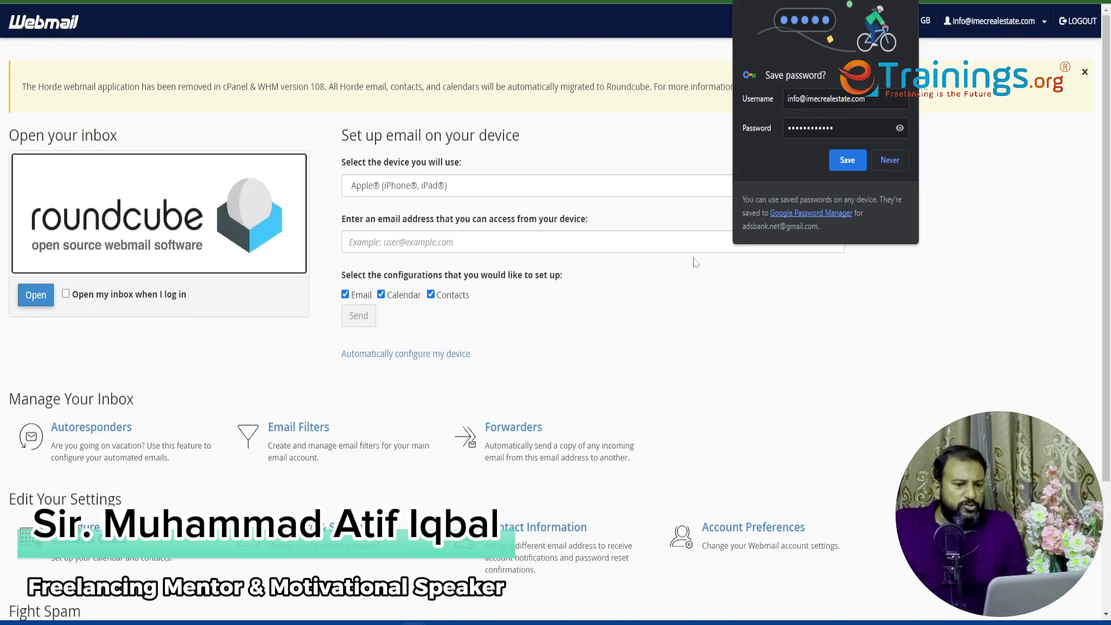
click(848, 162)
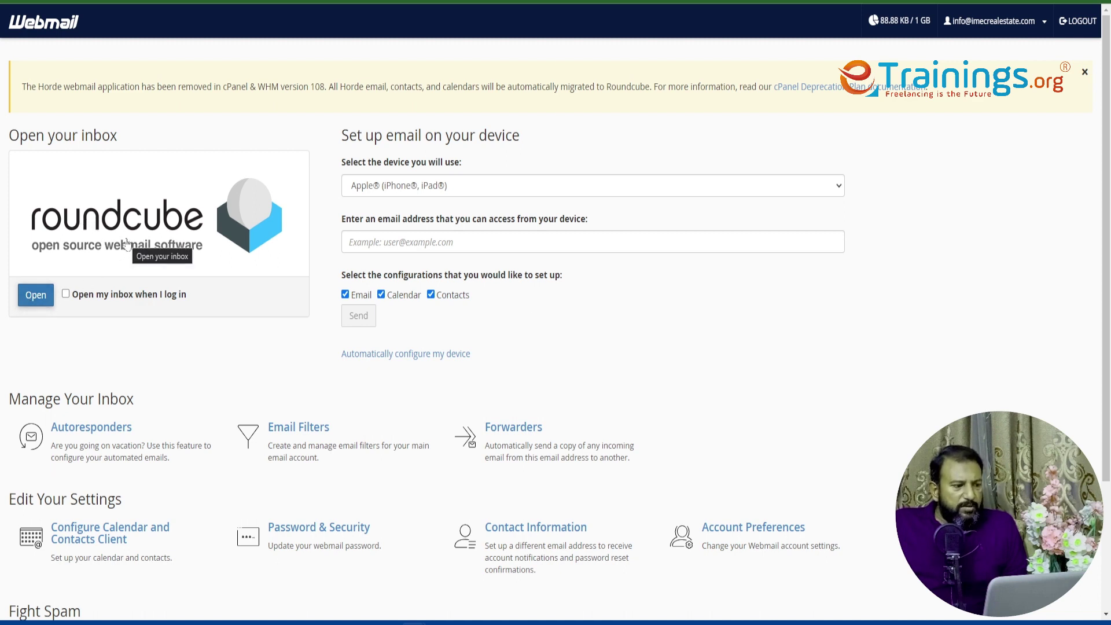
- Open Roundcube and send a message with subject 'test' and body 'hello' to a Gmail recipient
click(35, 295)
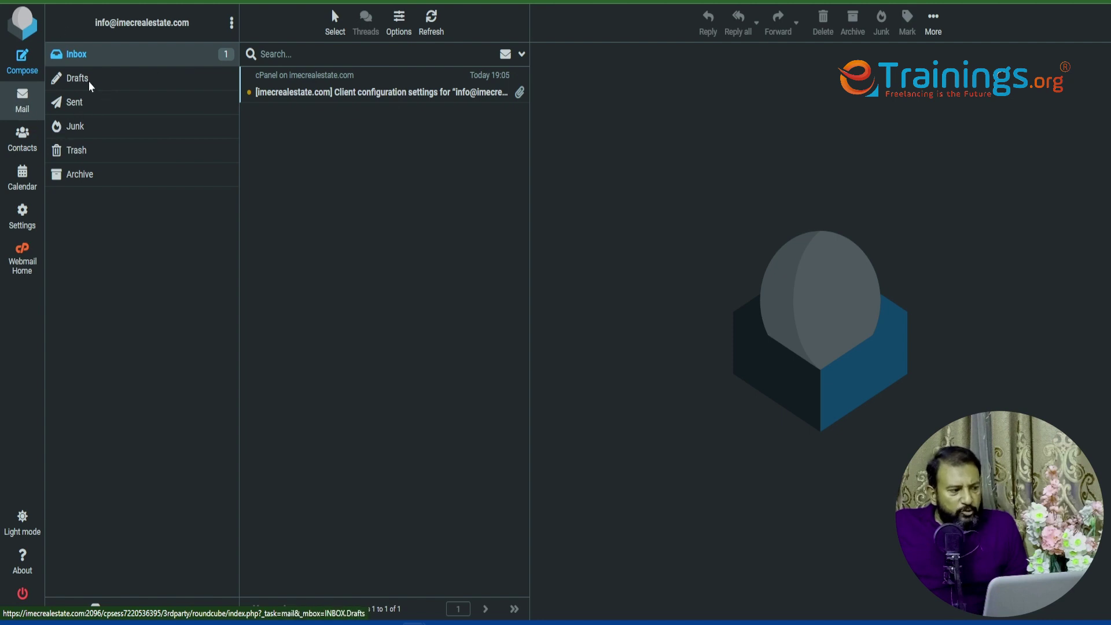
click(21, 71)
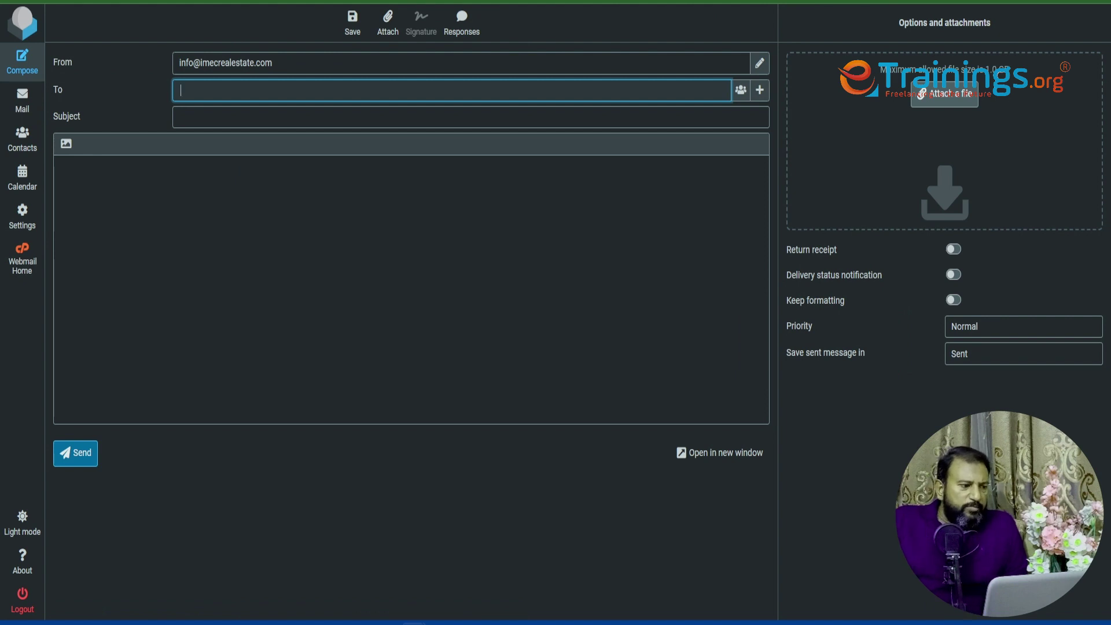
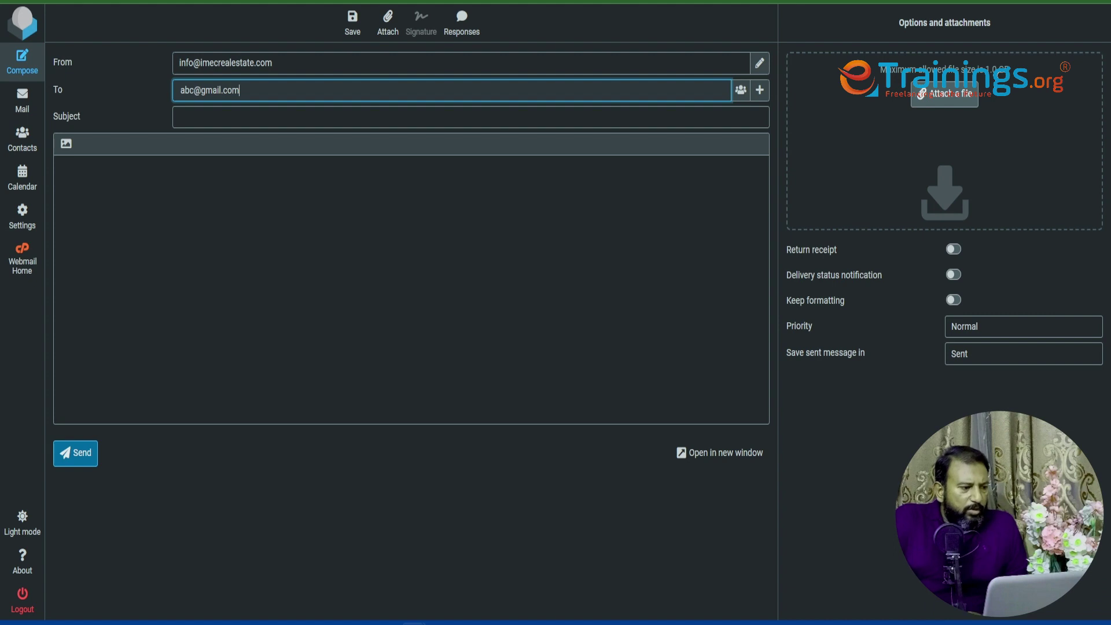
key(Tab)
text(test)
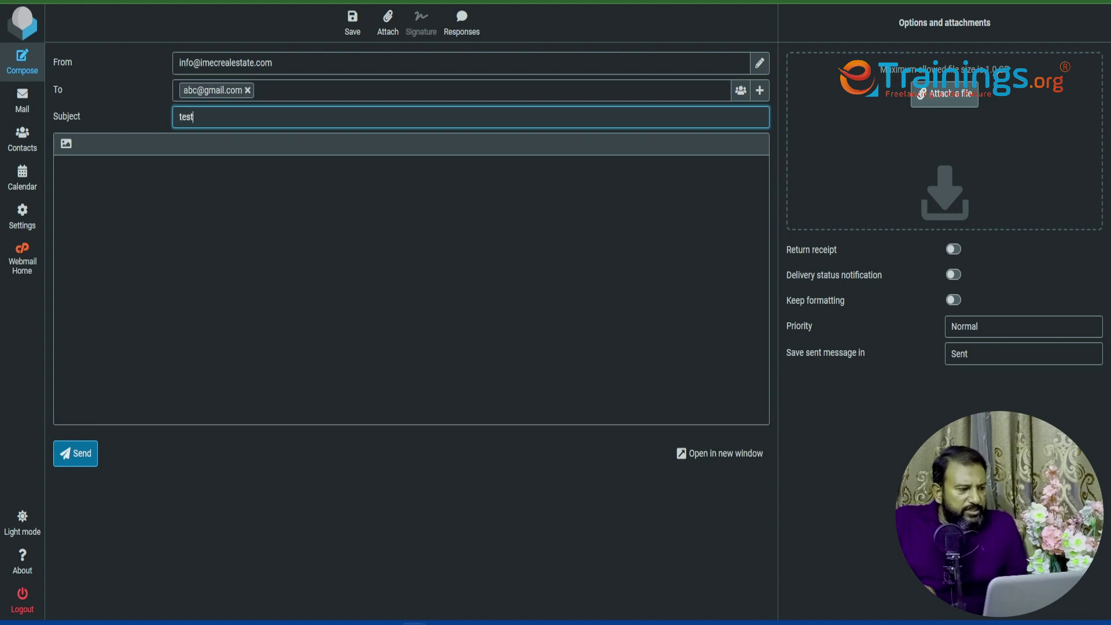
key(Tab)
text(hello)
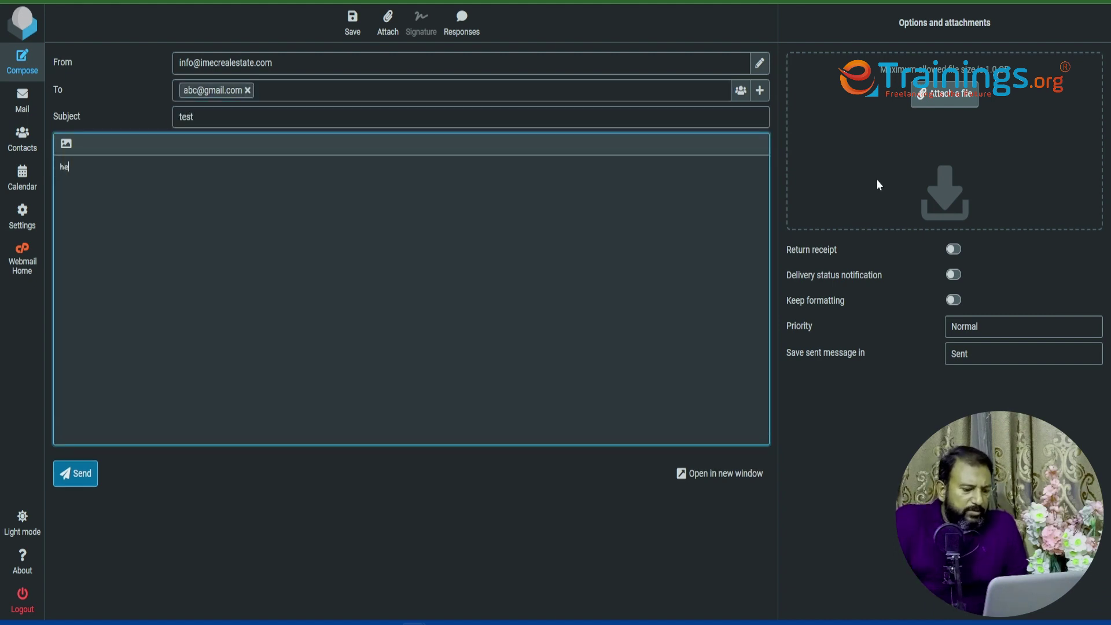
click(70, 480)
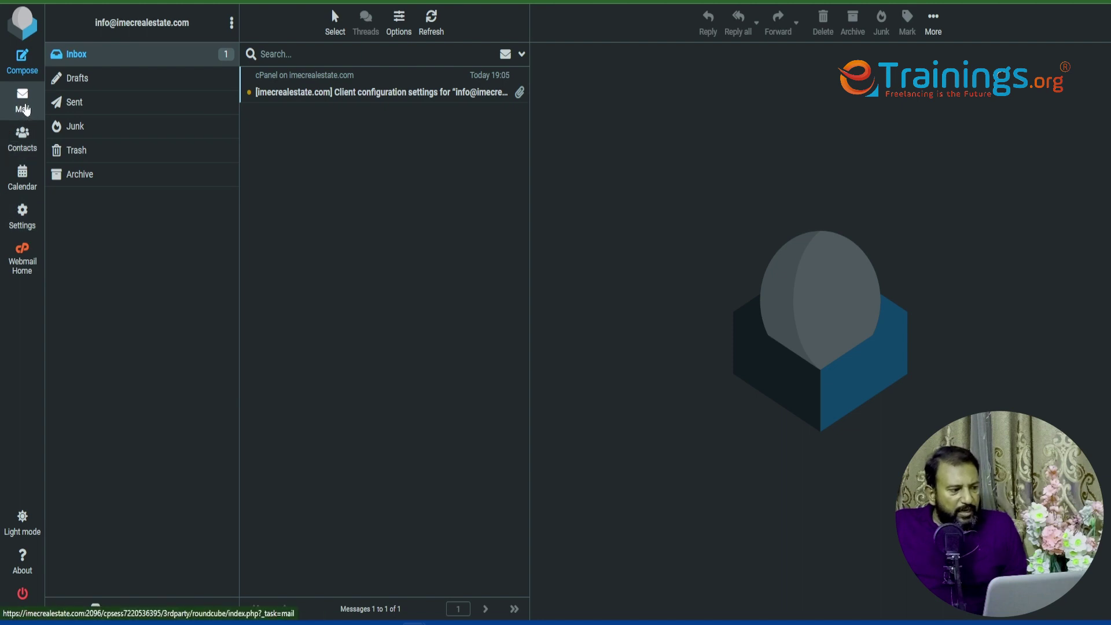
- Go back to the inbox and open the 'Mail delivery failed' bounce message
click(26, 100)
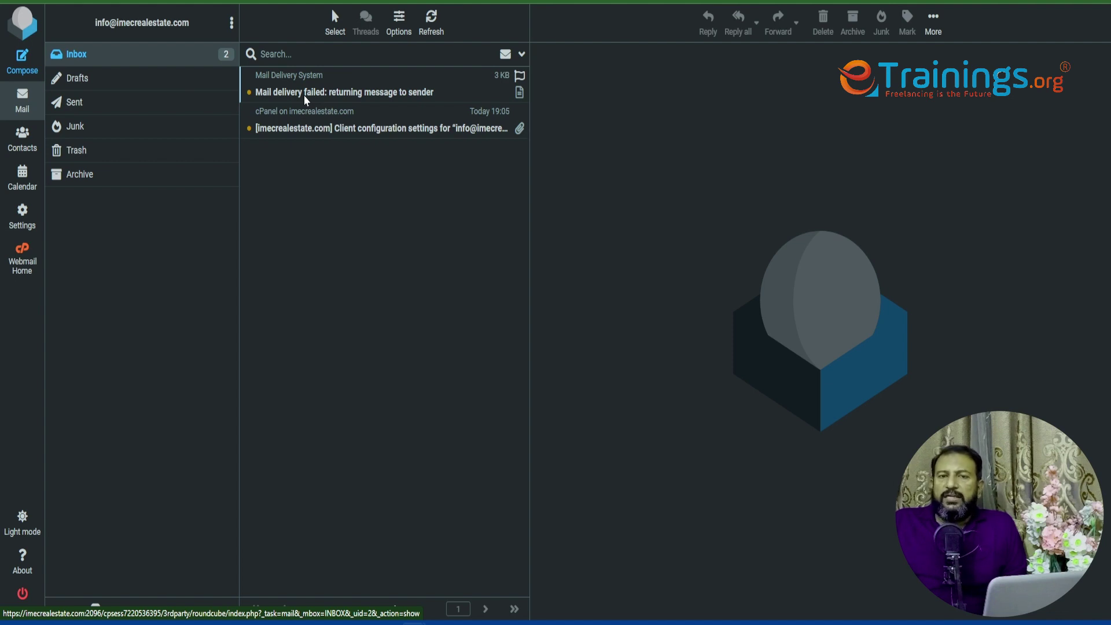
click(303, 95)
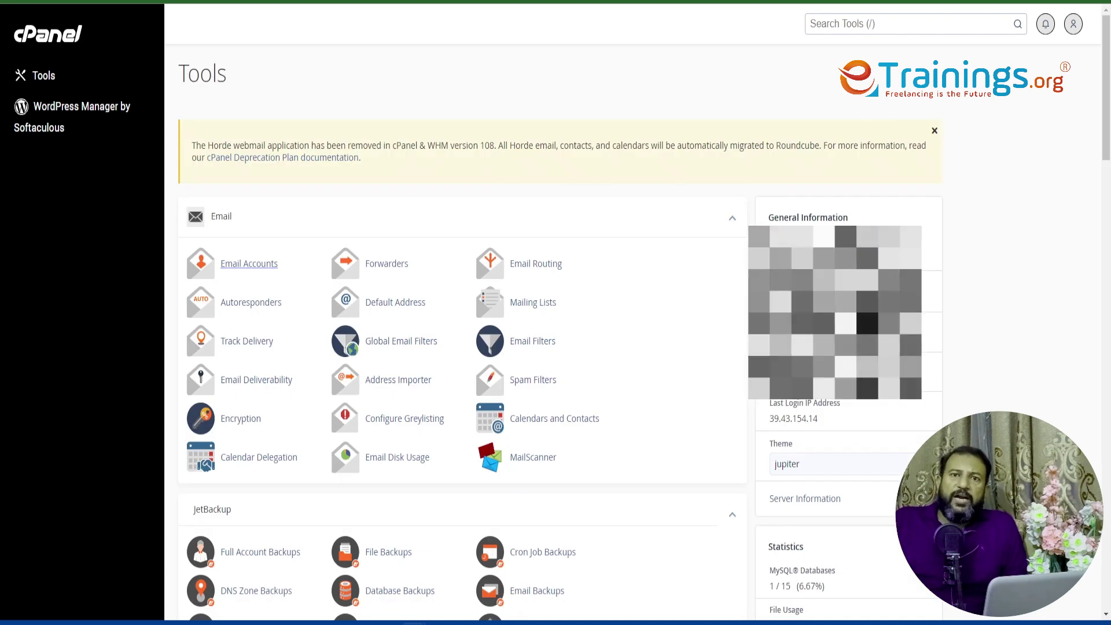
- Scroll the cPanel Tools page down to the JetBackup and Files groups
scroll(631, 177, down, 5)
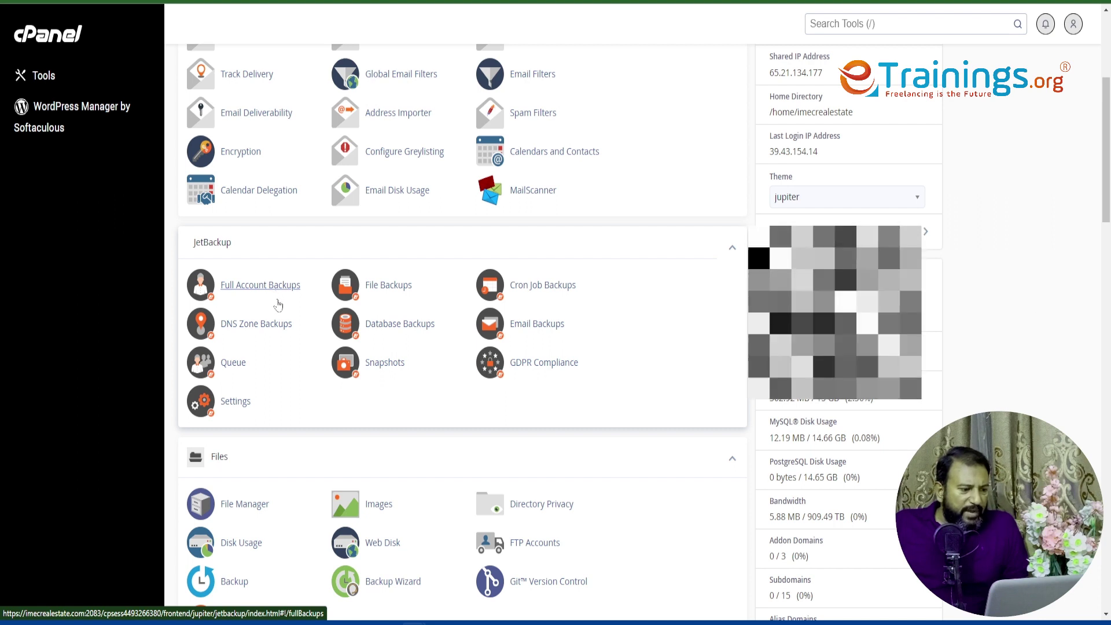
click(278, 297)
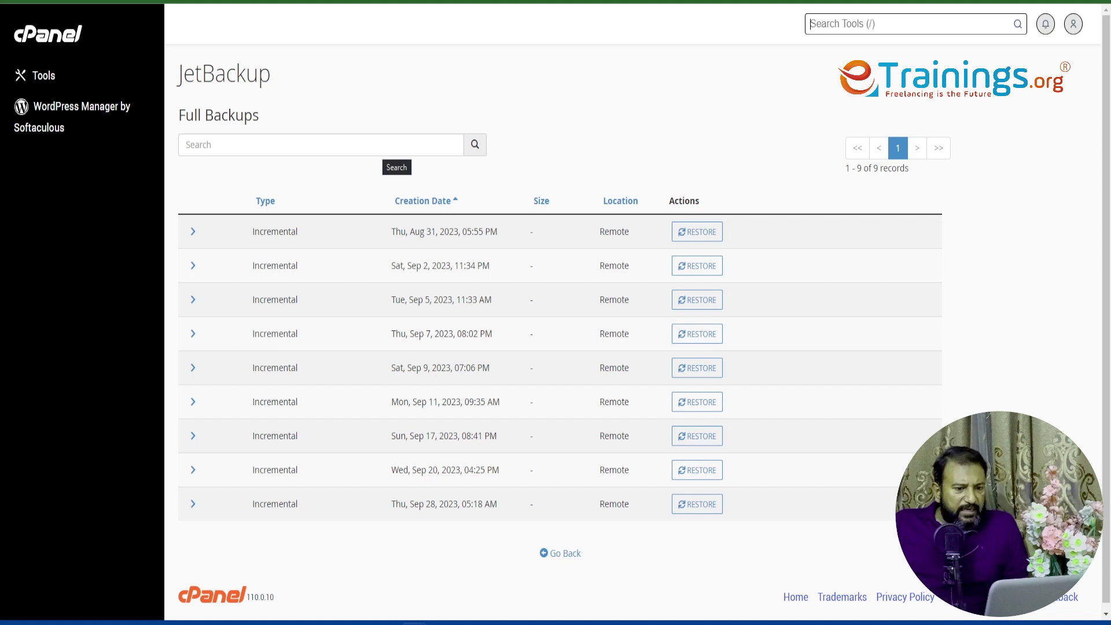
key(/)
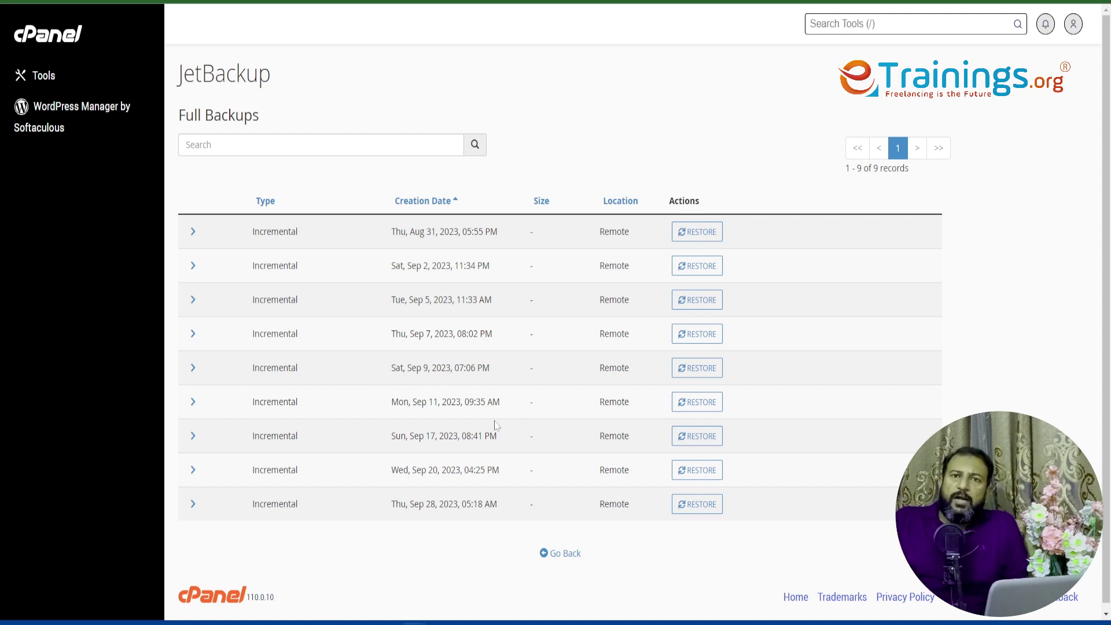
key(slash)
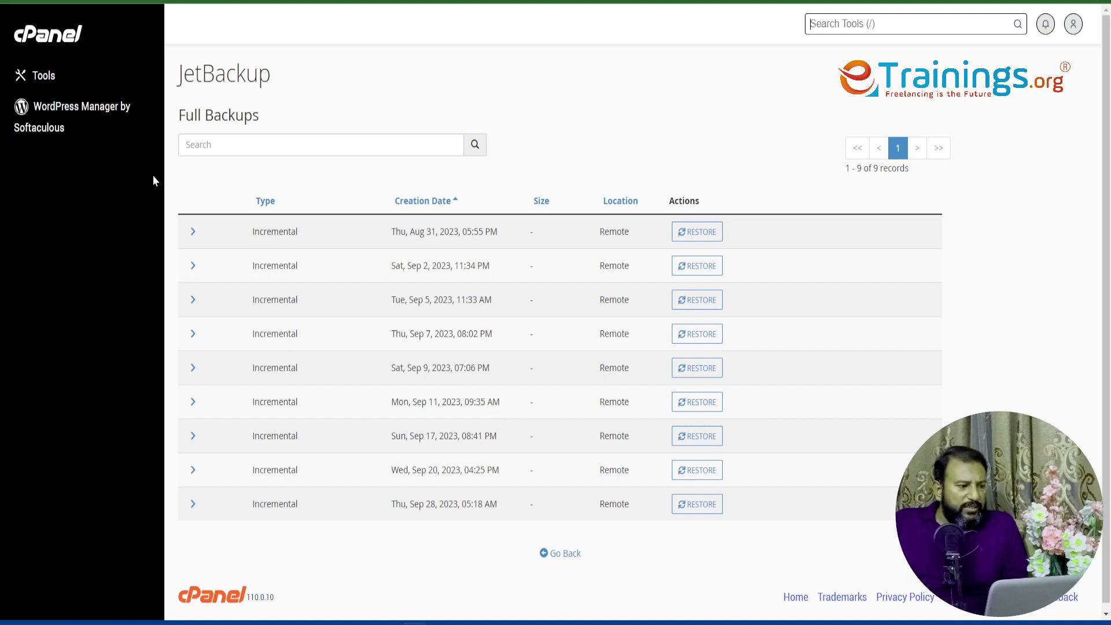
click(197, 144)
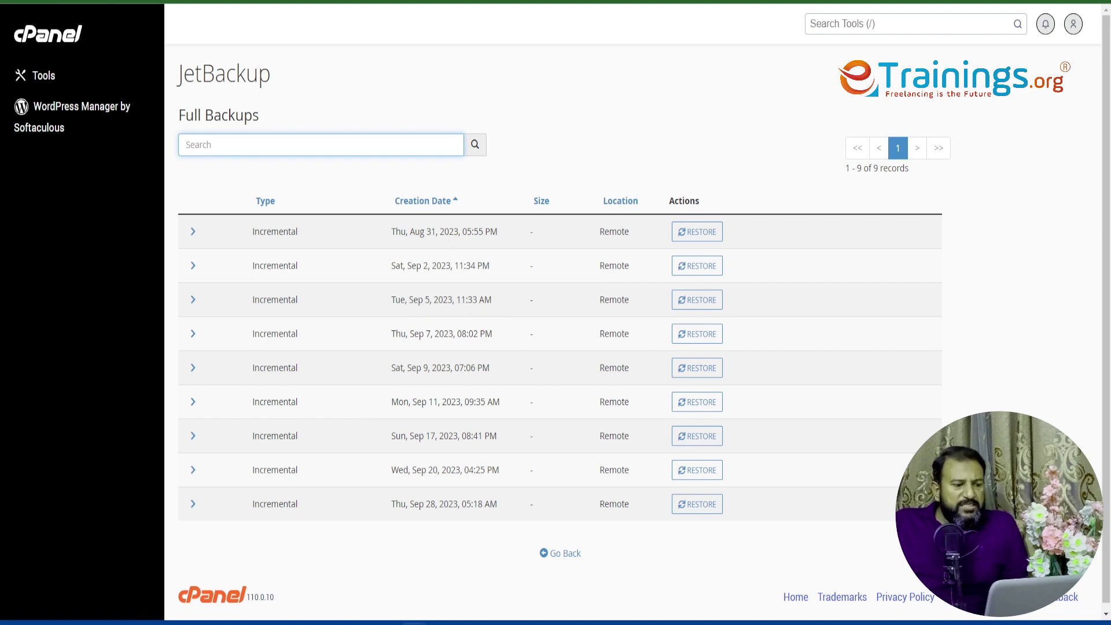
drag(436, 232, 483, 232)
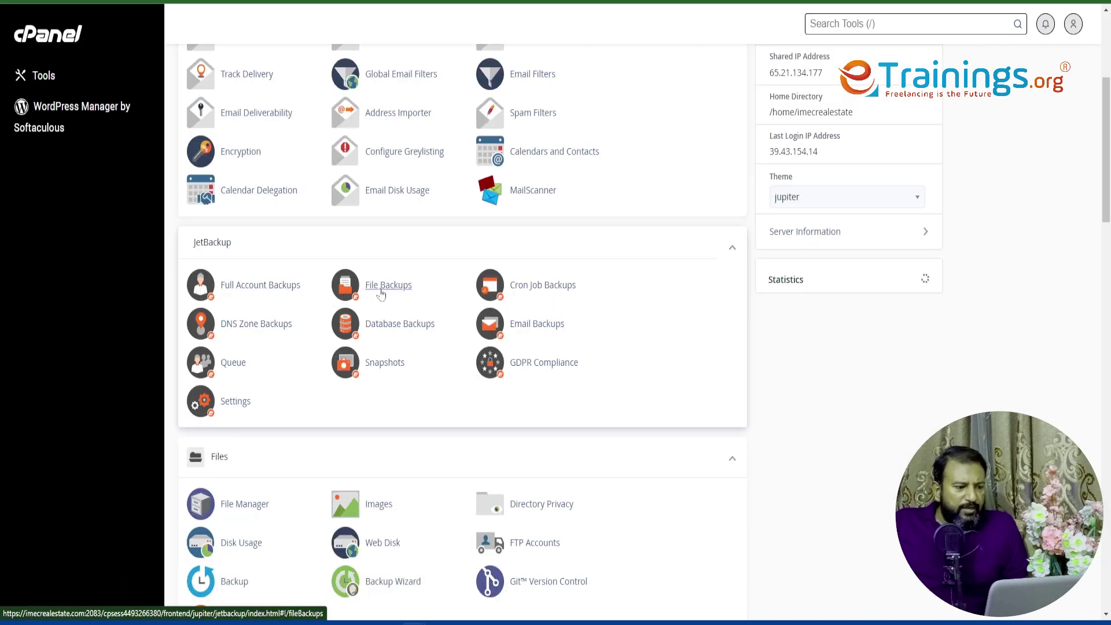
- Browse the Aug 31 file backup, ticking the etc and logs folders, then return to the backups list
click(381, 294)
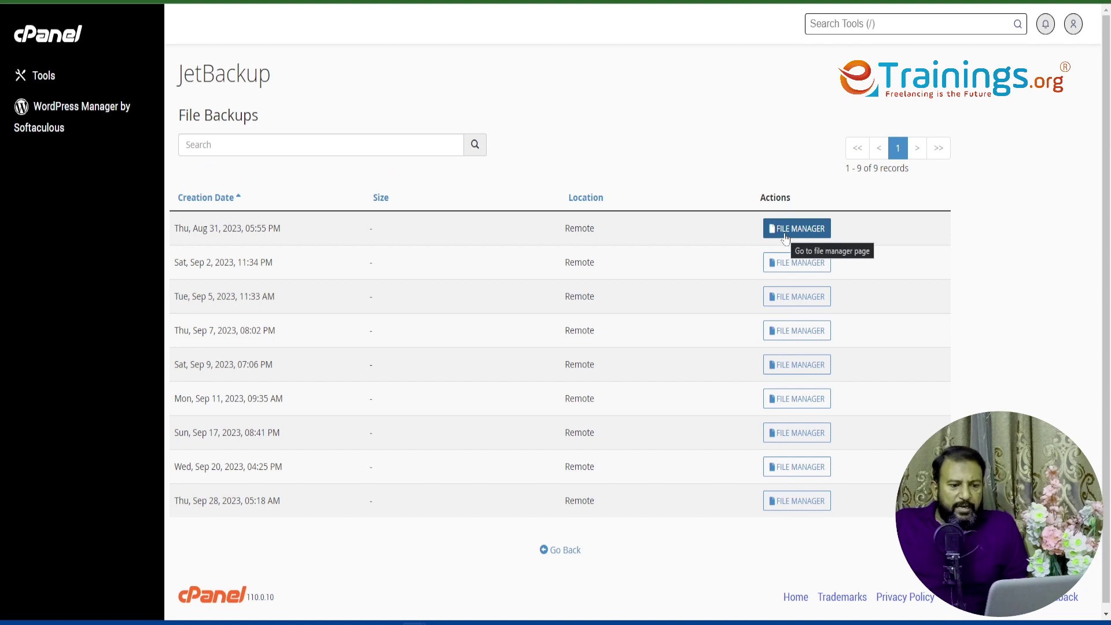
click(786, 238)
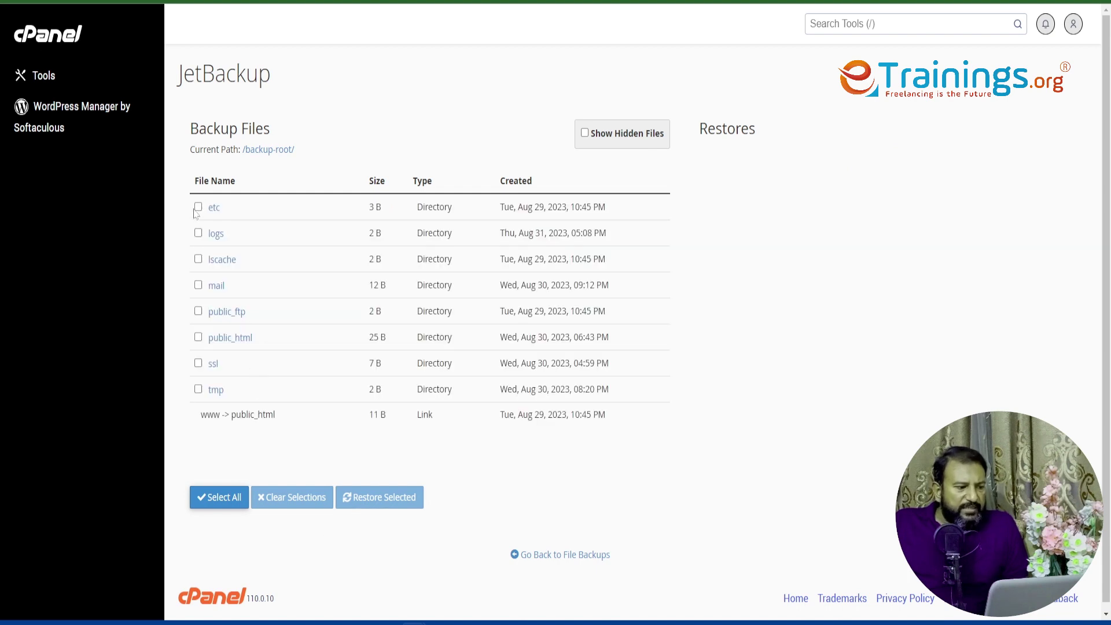
click(198, 208)
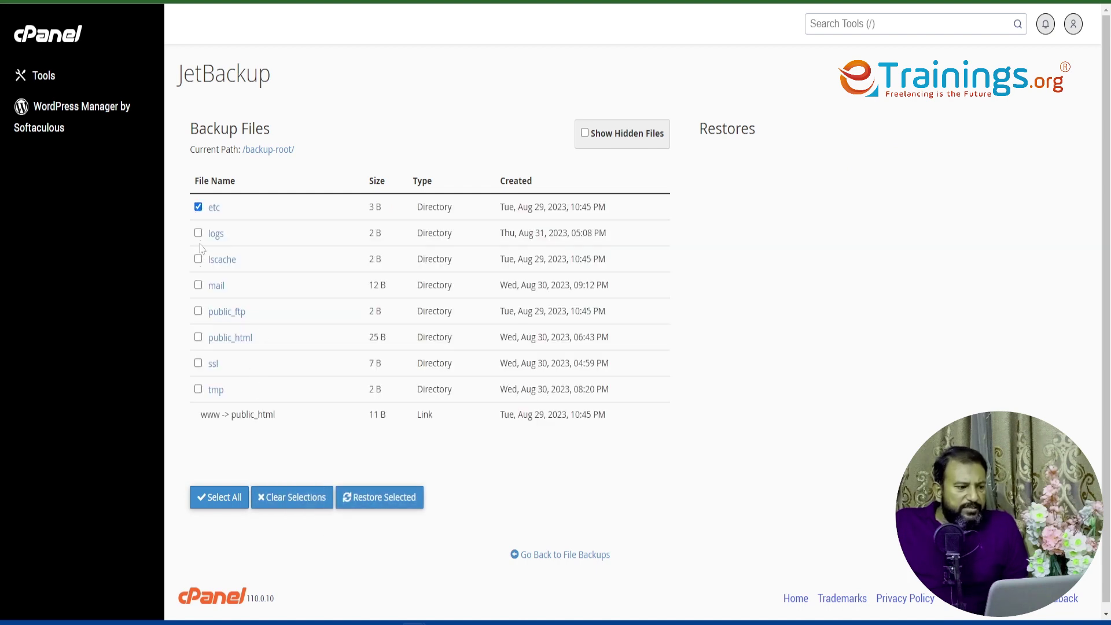
click(198, 233)
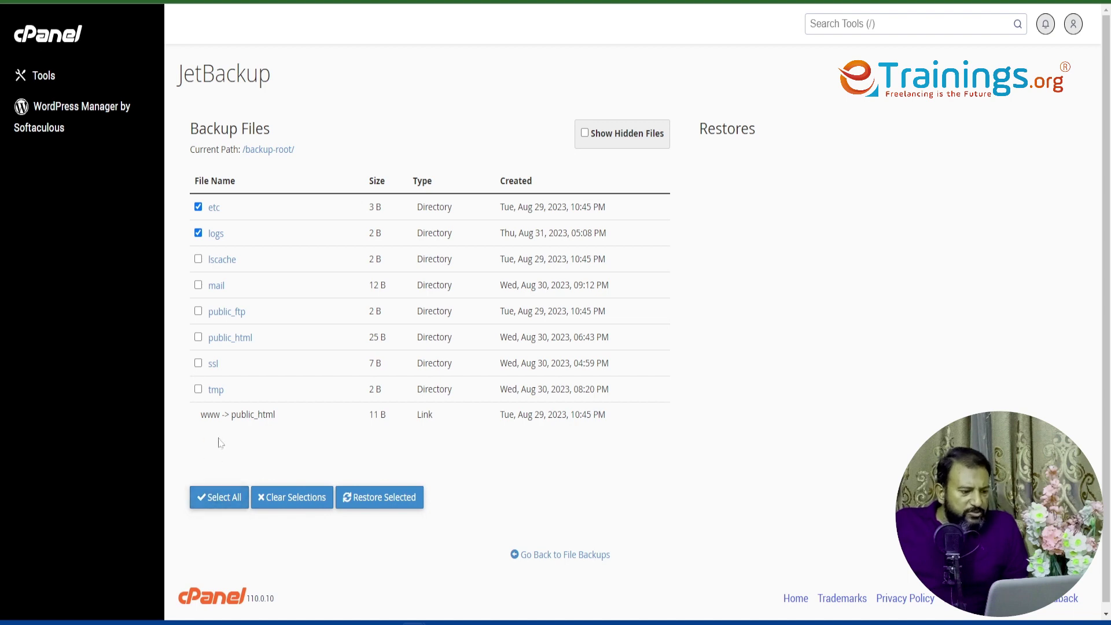
scroll(220, 442, down, 1)
scroll(231, 457, up, 1)
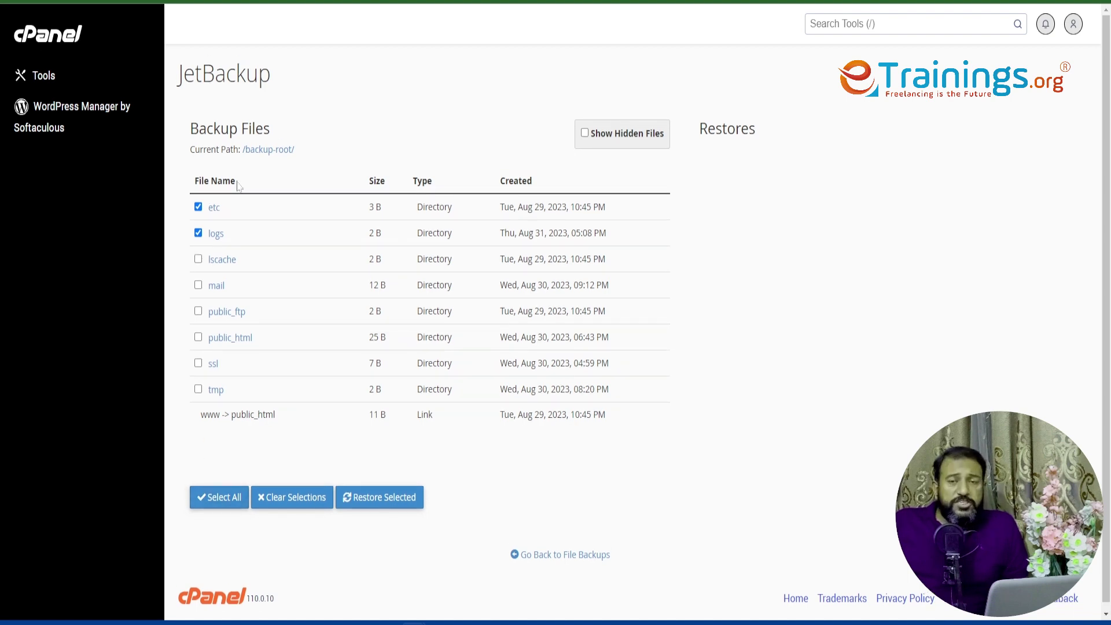
click(13, 1)
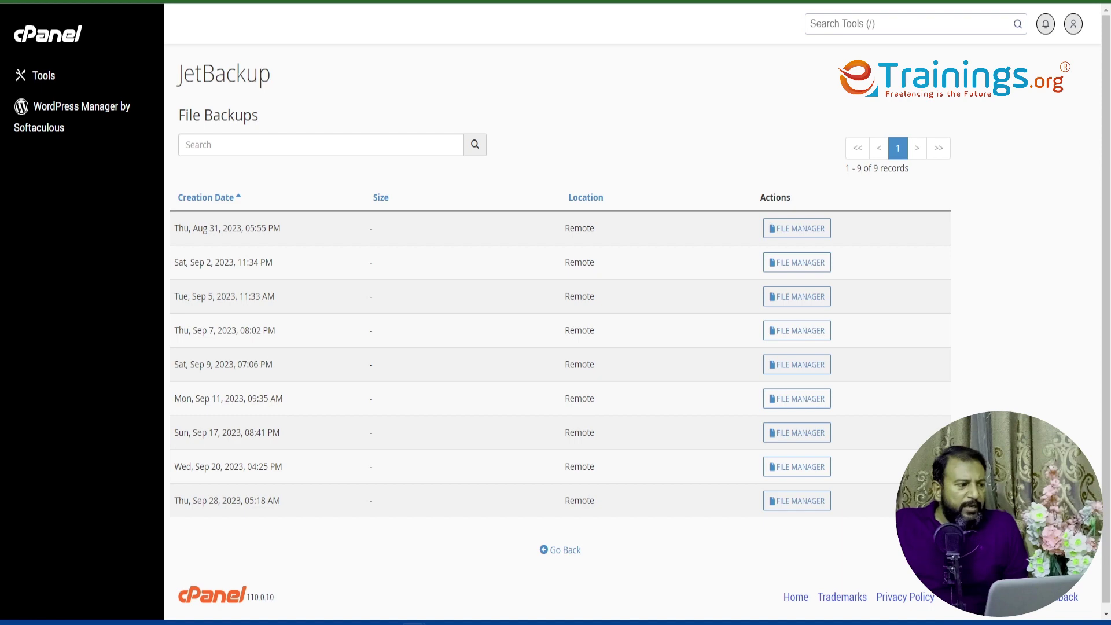
- Open File Manager, Disk Usage and Backup from the Tools page in new tabs, viewing File Manager first
key(alt+Left)
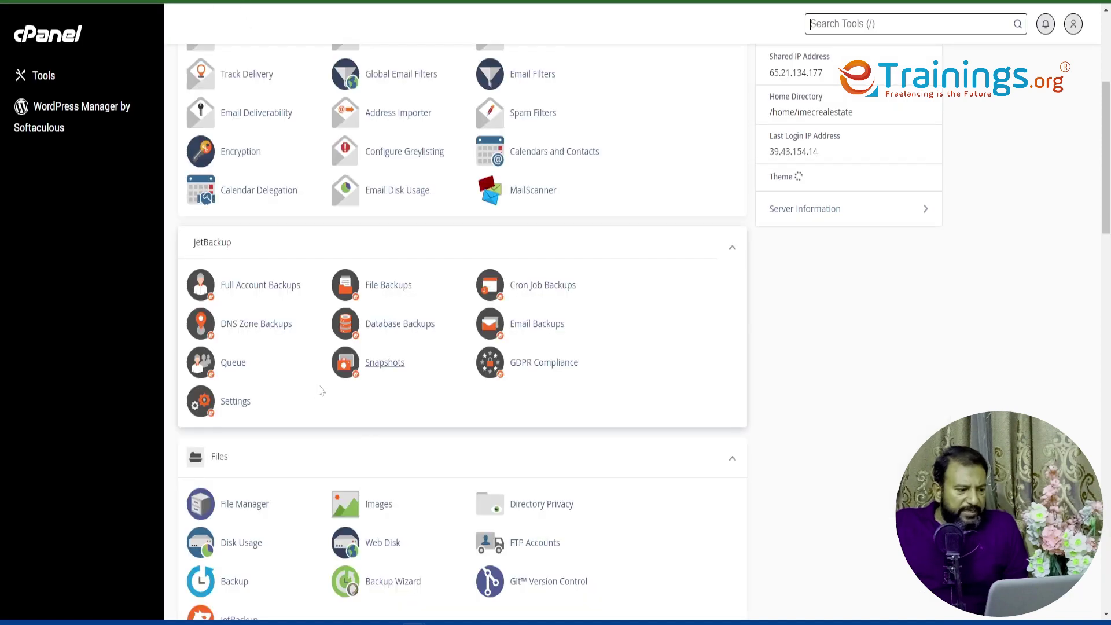
scroll(318, 387, down, 3)
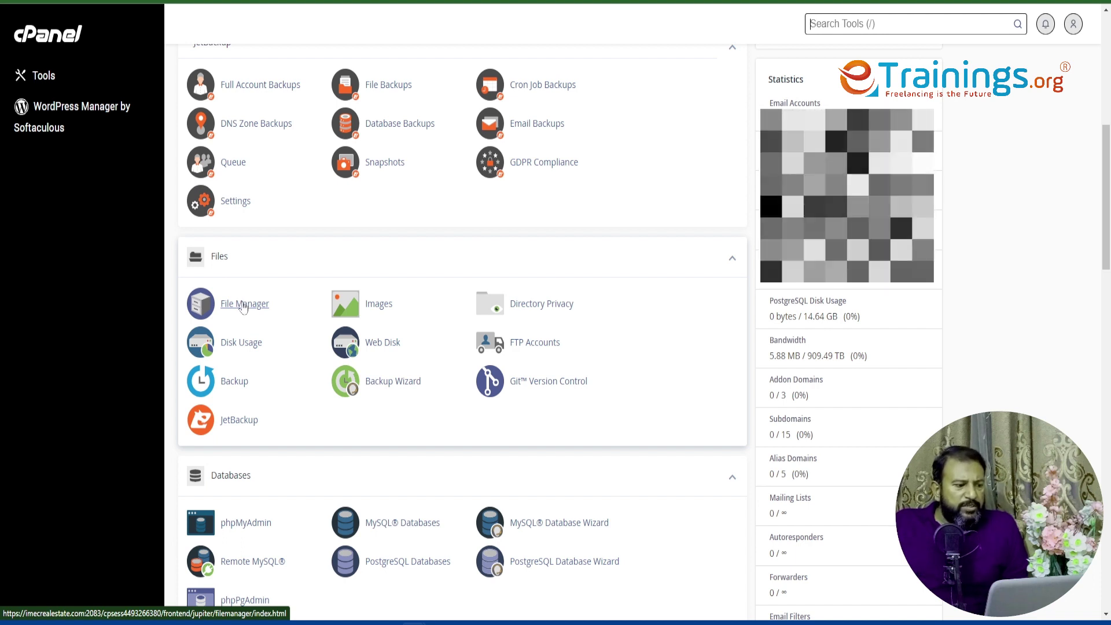
right_click(244, 306)
click(253, 315)
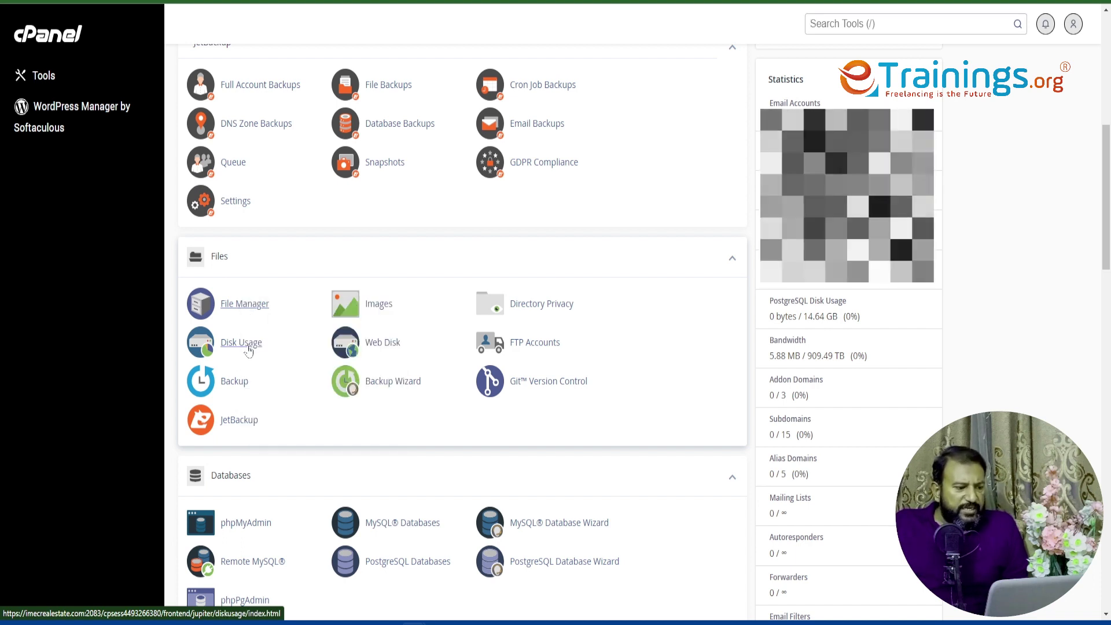
right_click(248, 349)
click(260, 354)
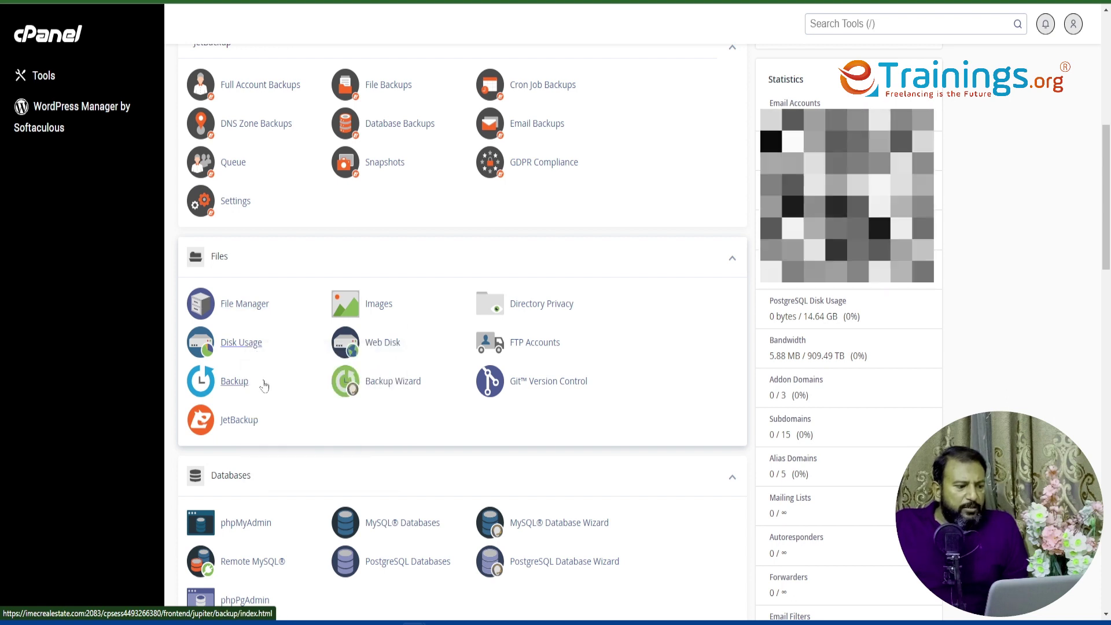
right_click(219, 382)
click(239, 388)
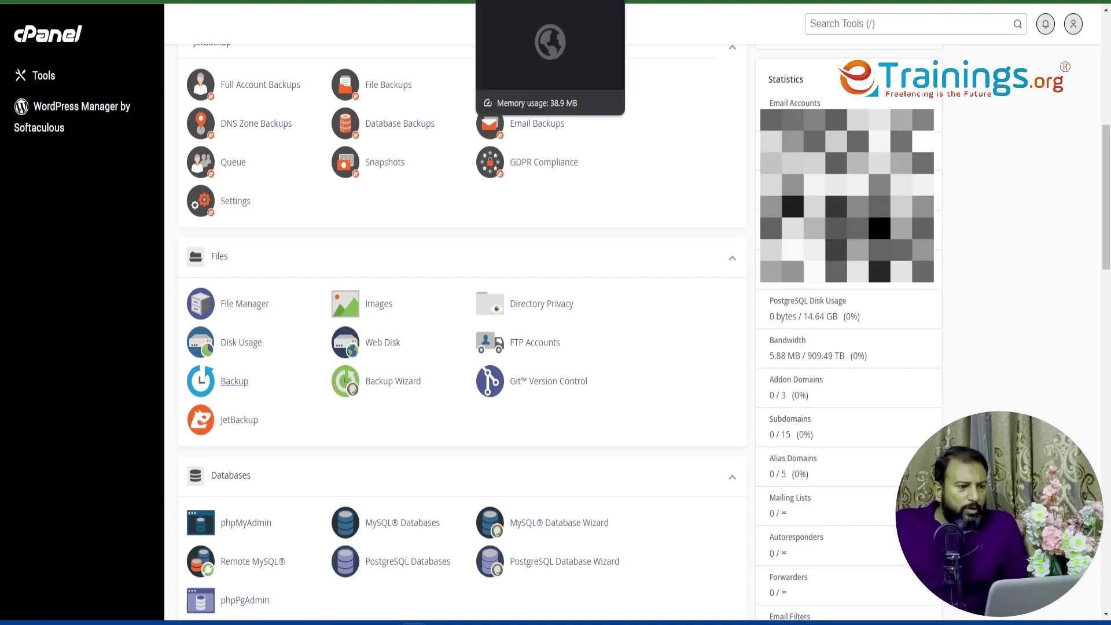
click(521, 2)
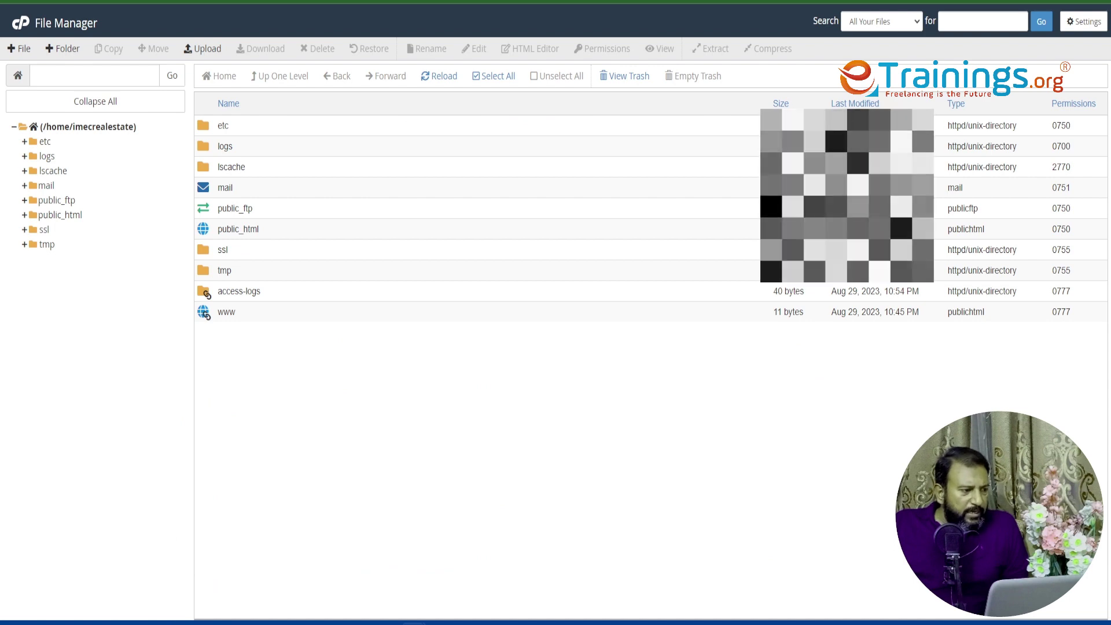
- Switch to Disk Usage, showing public_html at 345.55 MB against a 15,360 MB quota
key(ctrl+Tab)
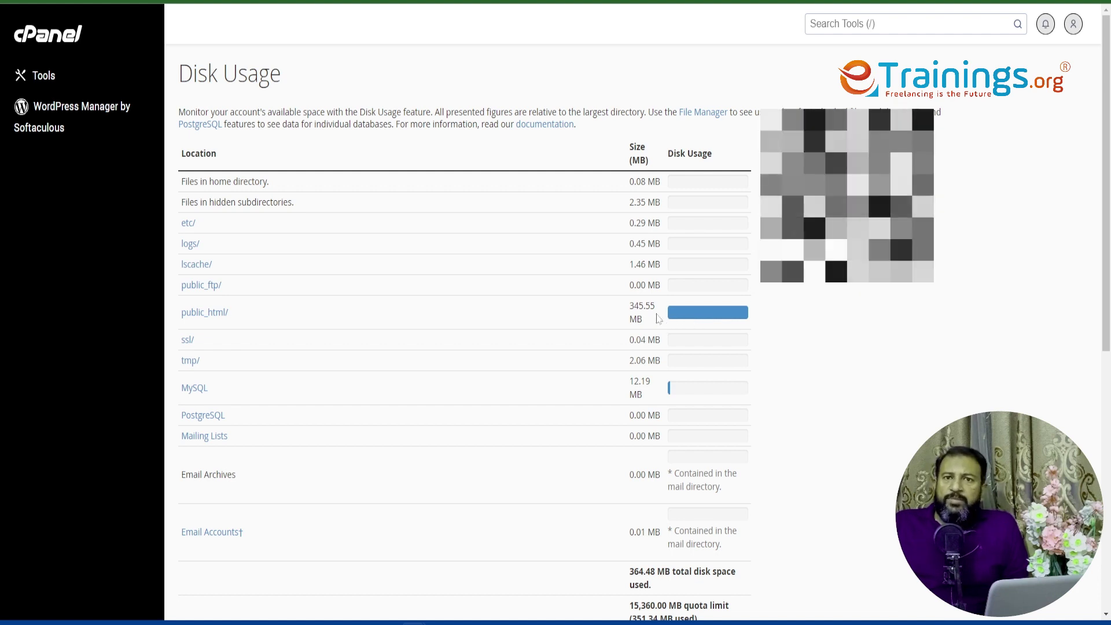
- Scan Disk Usage, cycle through the open tabs and settle on the Backup page
scroll(656, 348, down, 2)
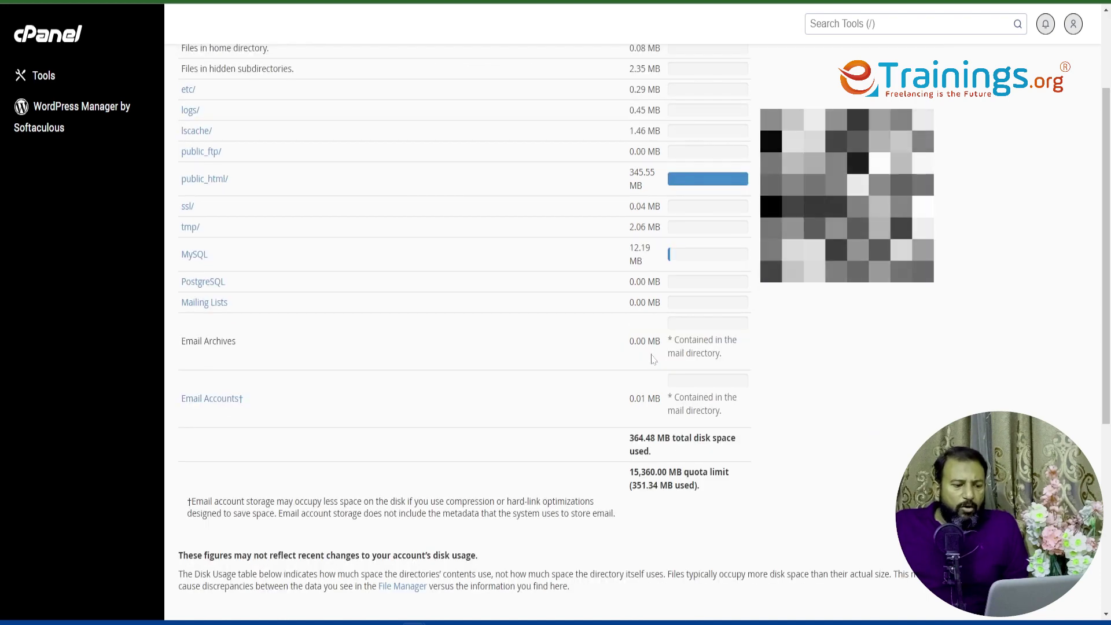
scroll(653, 359, up, 2)
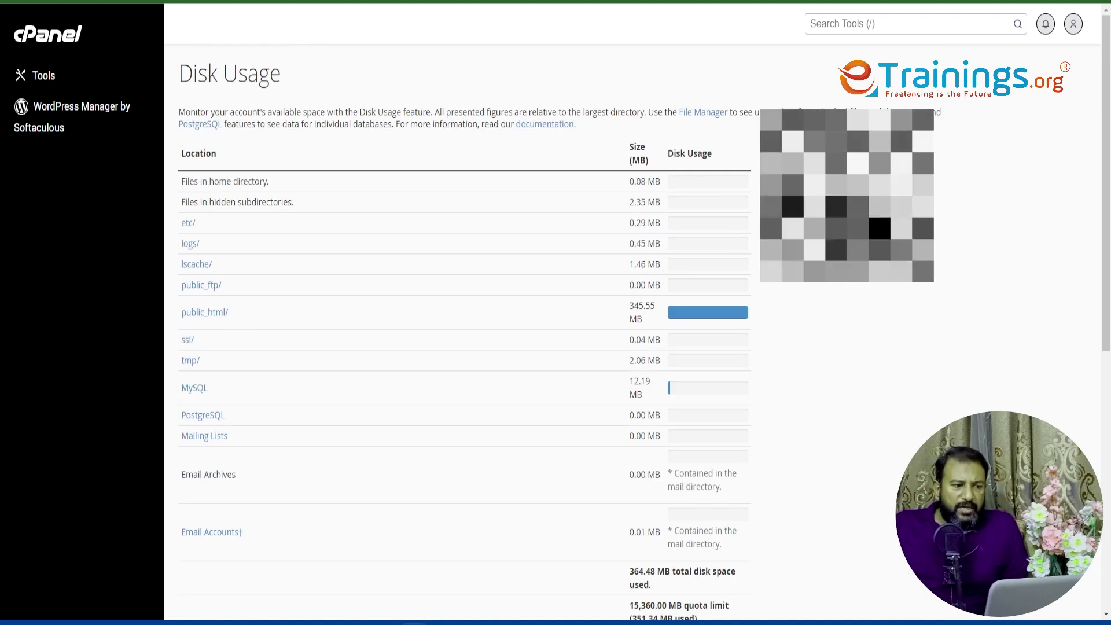
key(ctrl+Tab)
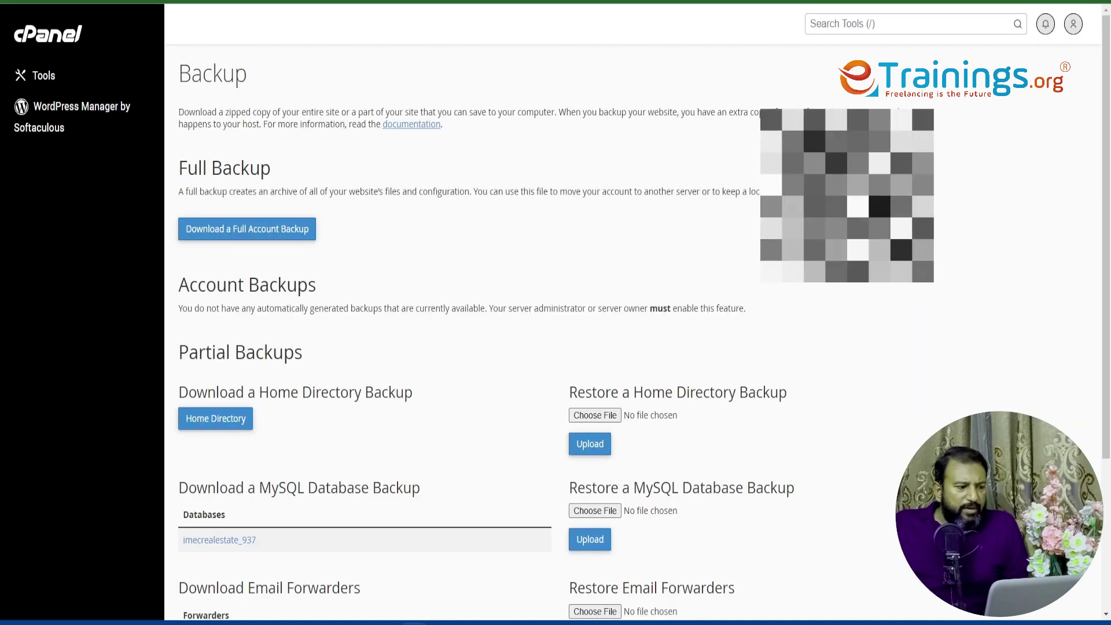
scroll(632, 348, down, 1)
scroll(633, 347, up, 1)
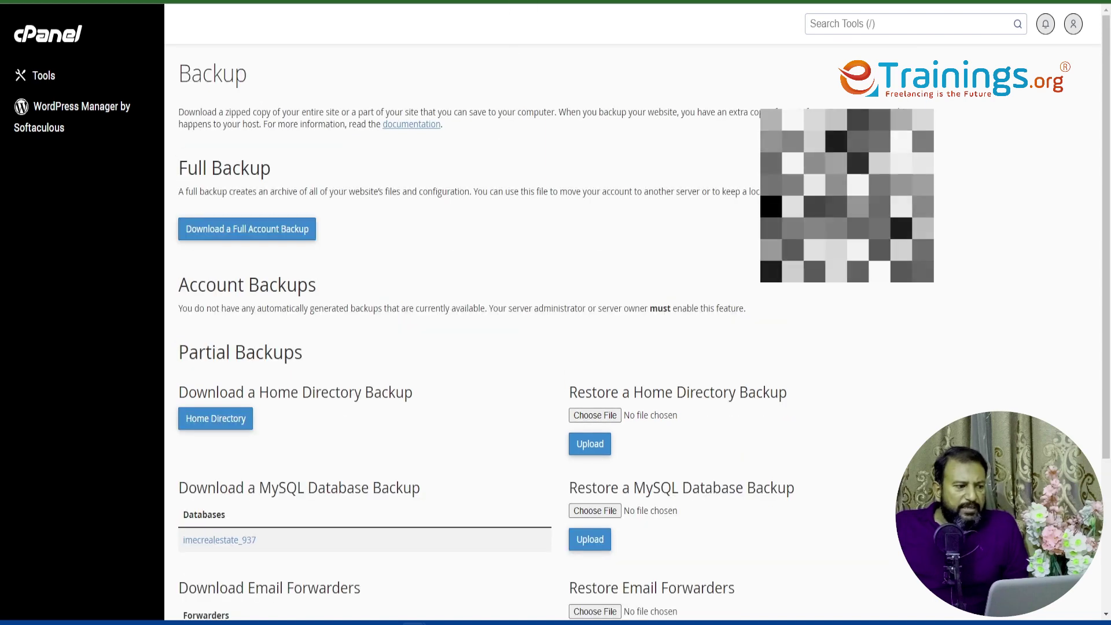
key(ctrl+Tab)
key(ctrl+Tab)
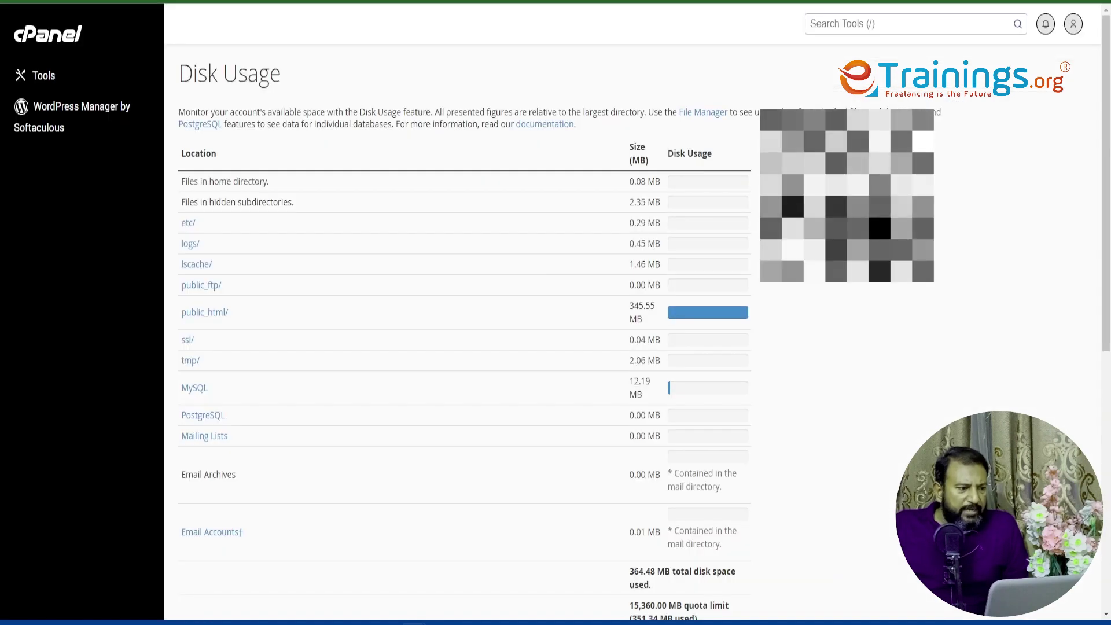
key(ctrl+Tab)
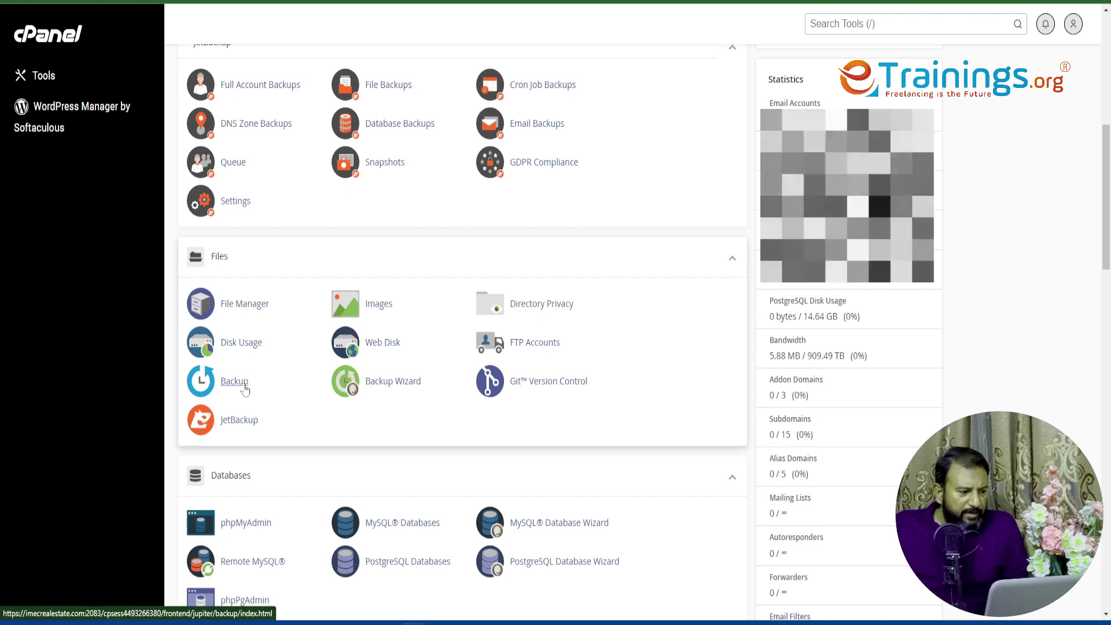
key(ctrl+Tab)
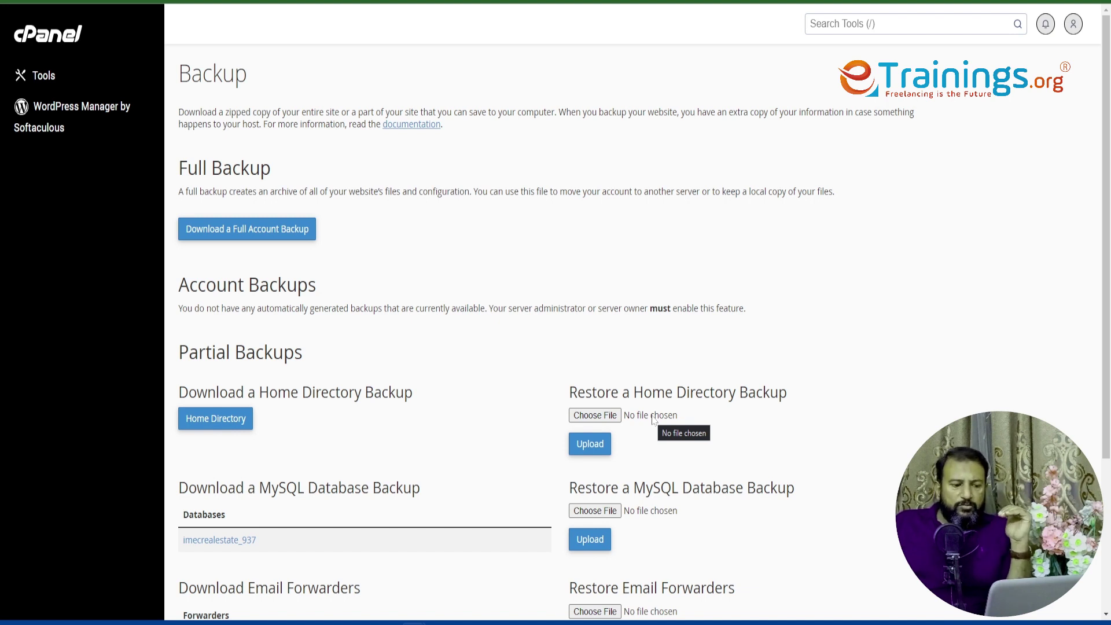
- Scroll through the Backup page's full account, home directory and MySQL backup options
scroll(498, 475, down, 2)
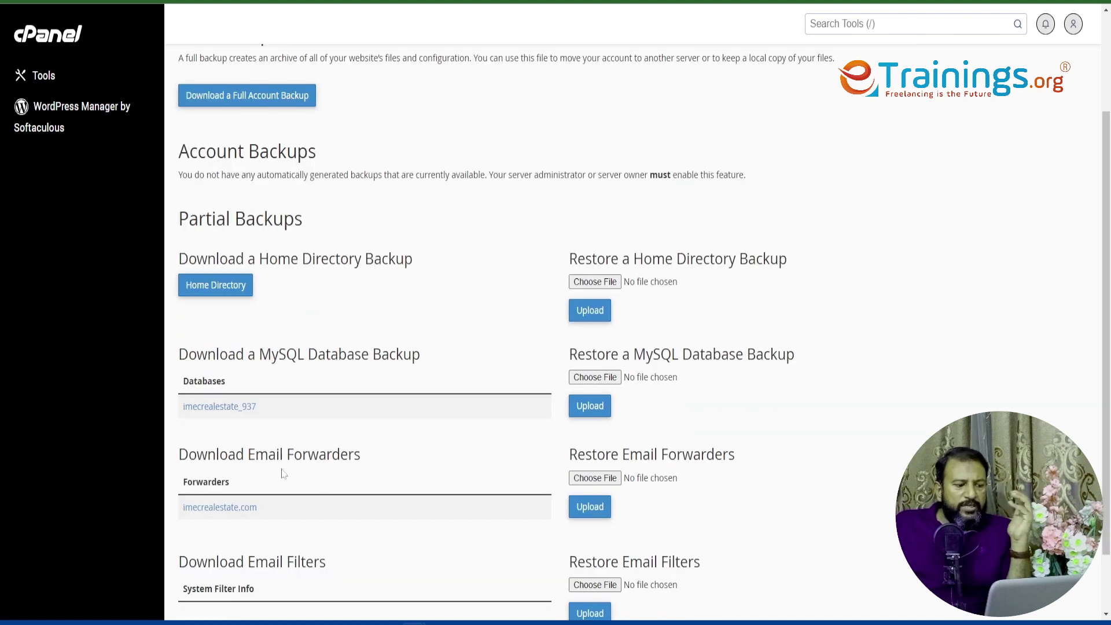
scroll(295, 547, down, 1)
scroll(297, 546, up, 2)
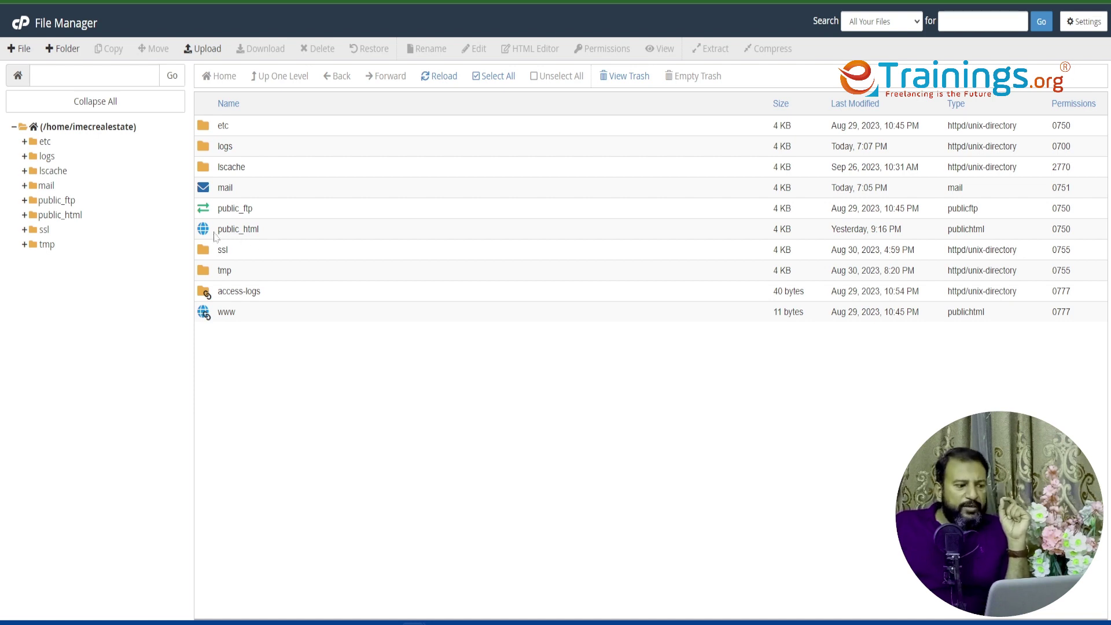
- Open public_html to view the website files, then go back up to the home directory
click(208, 231)
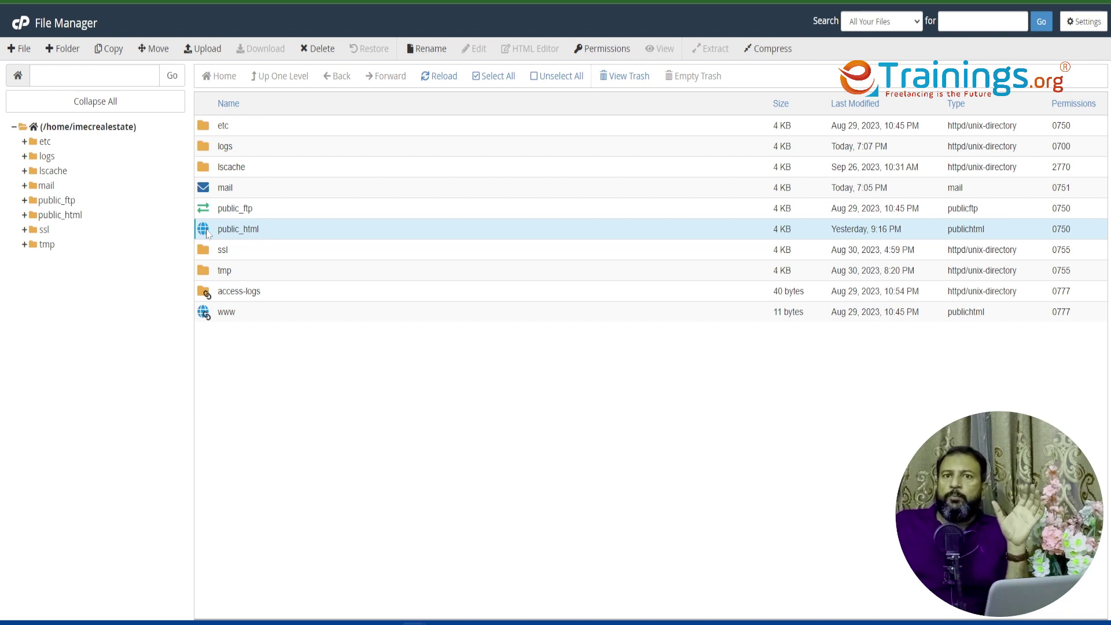
double_click(206, 232)
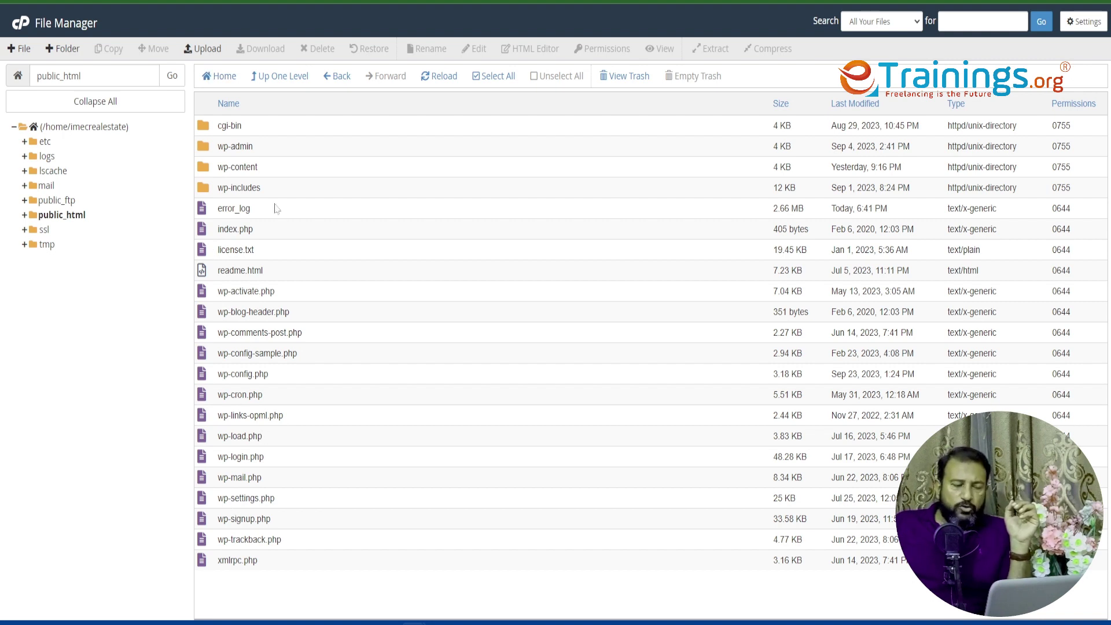
click(287, 84)
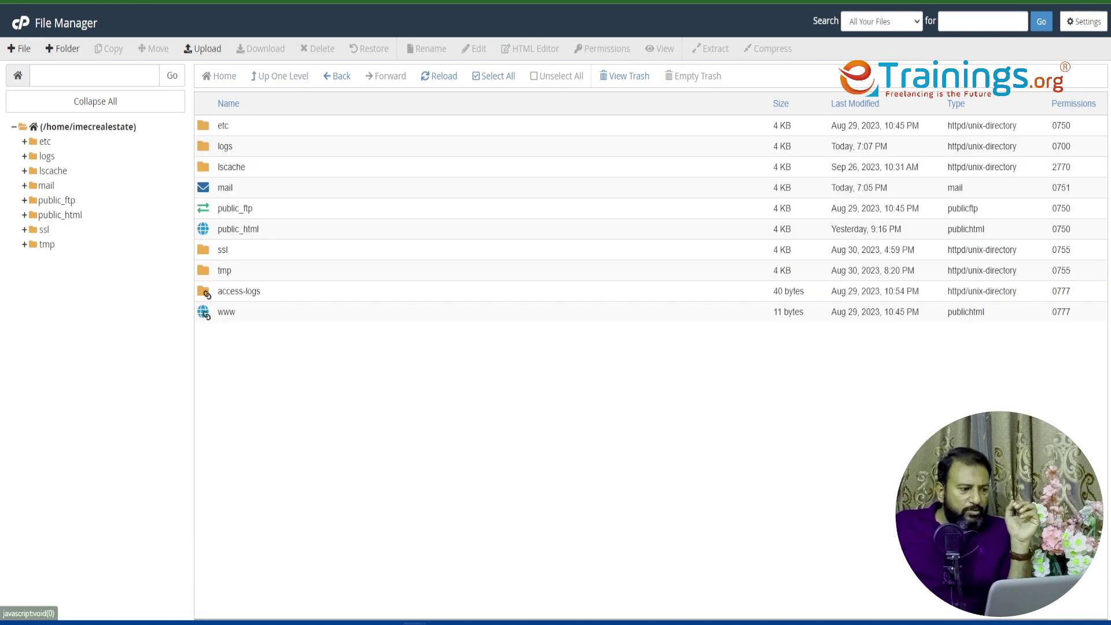
- Clear the public_html selection and return to the main cPanel Tools page
click(217, 229)
drag(229, 229, 264, 233)
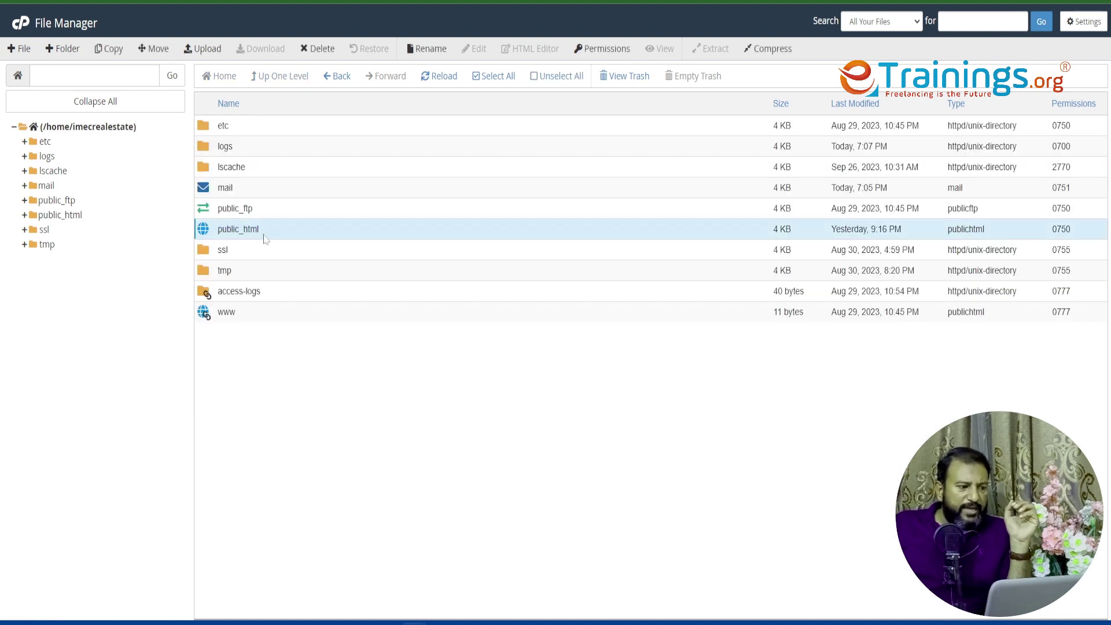
click(264, 236)
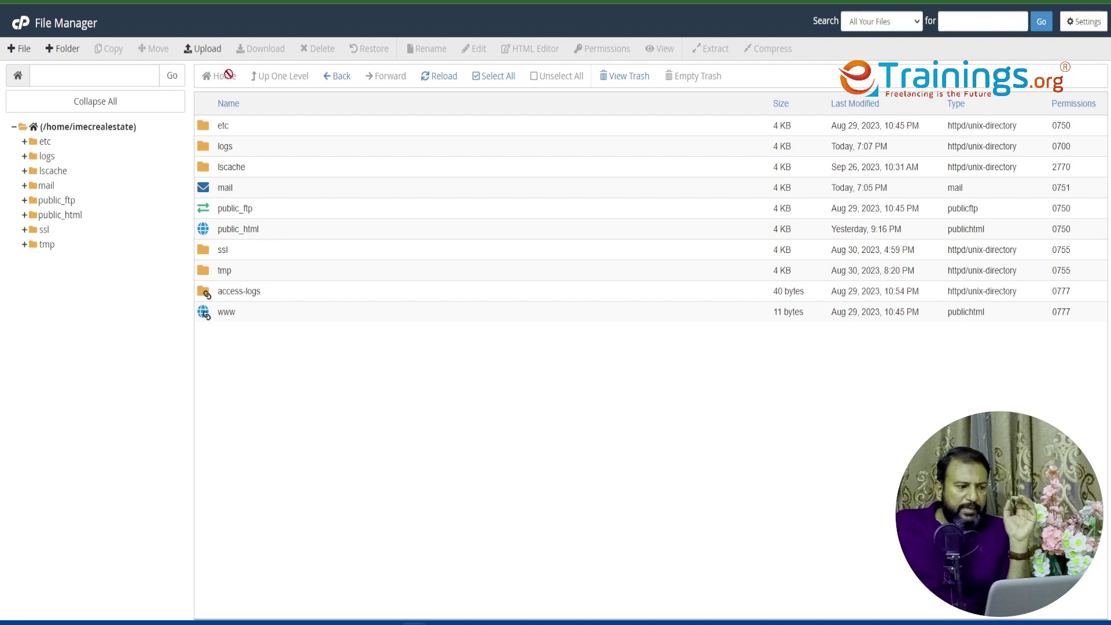
click(298, 2)
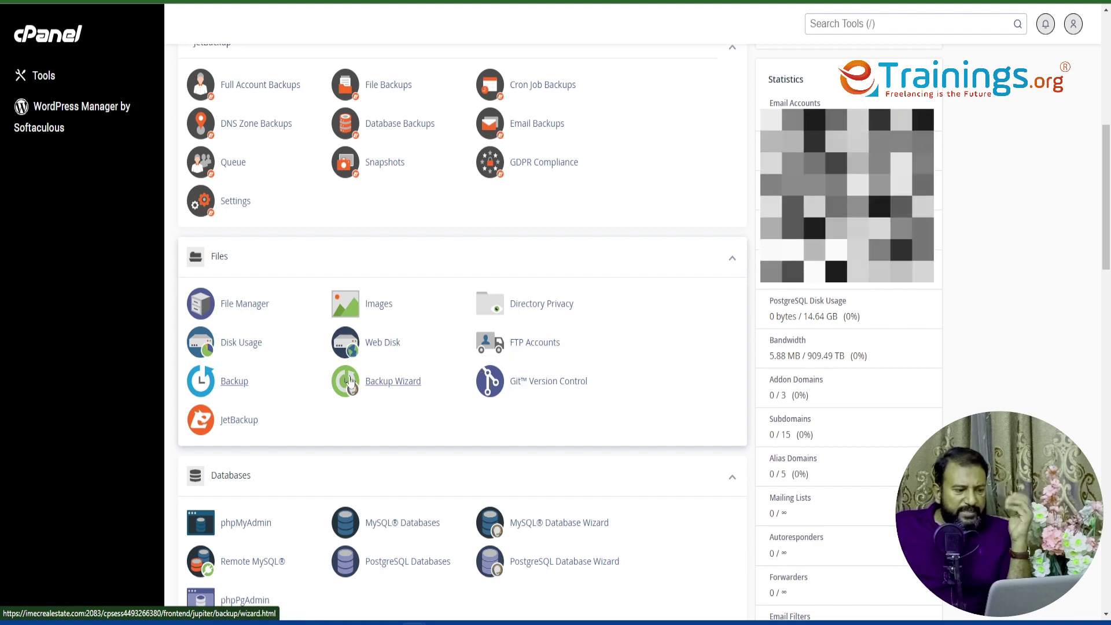
- Open Domains, listing imecrealestate.com with document root /public_html
scroll(332, 402, down, 2)
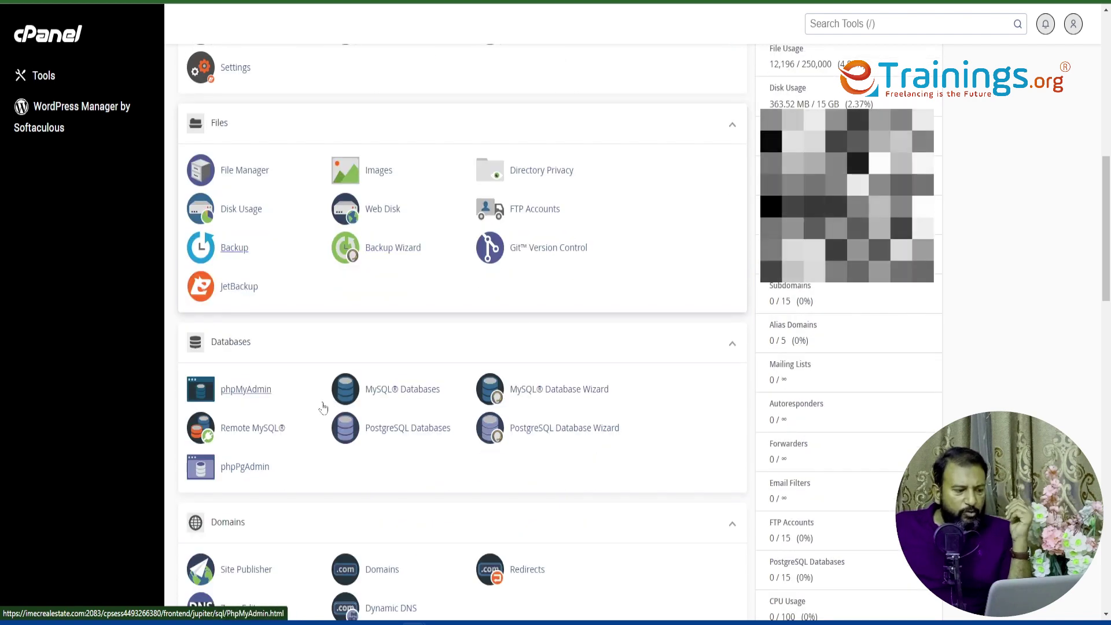
scroll(323, 407, down, 1)
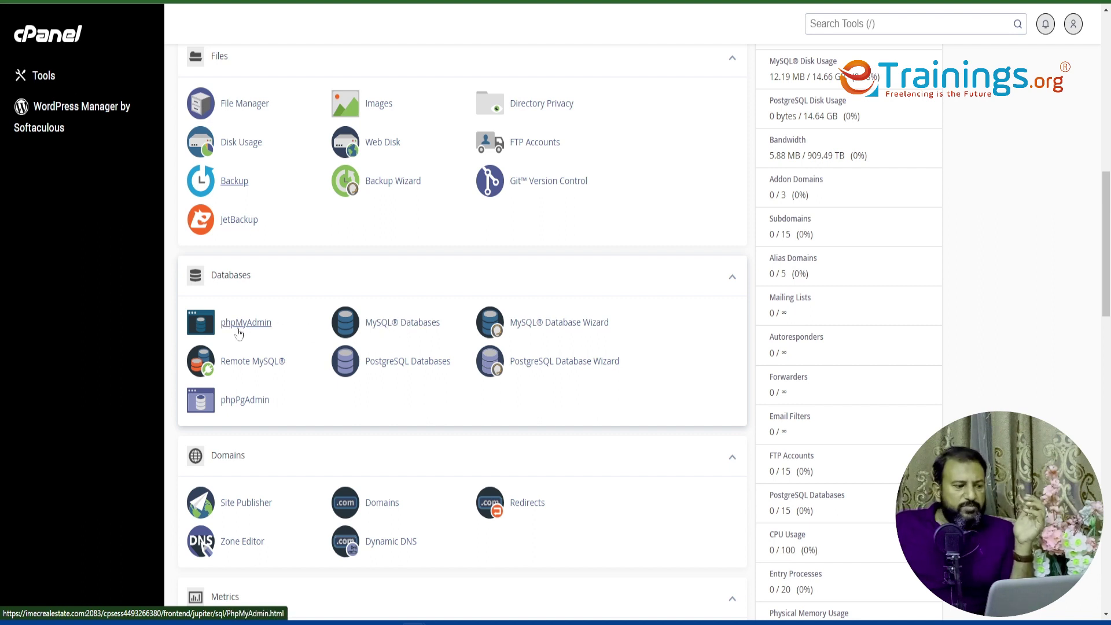
scroll(301, 405, down, 3)
scroll(284, 425, down, 3)
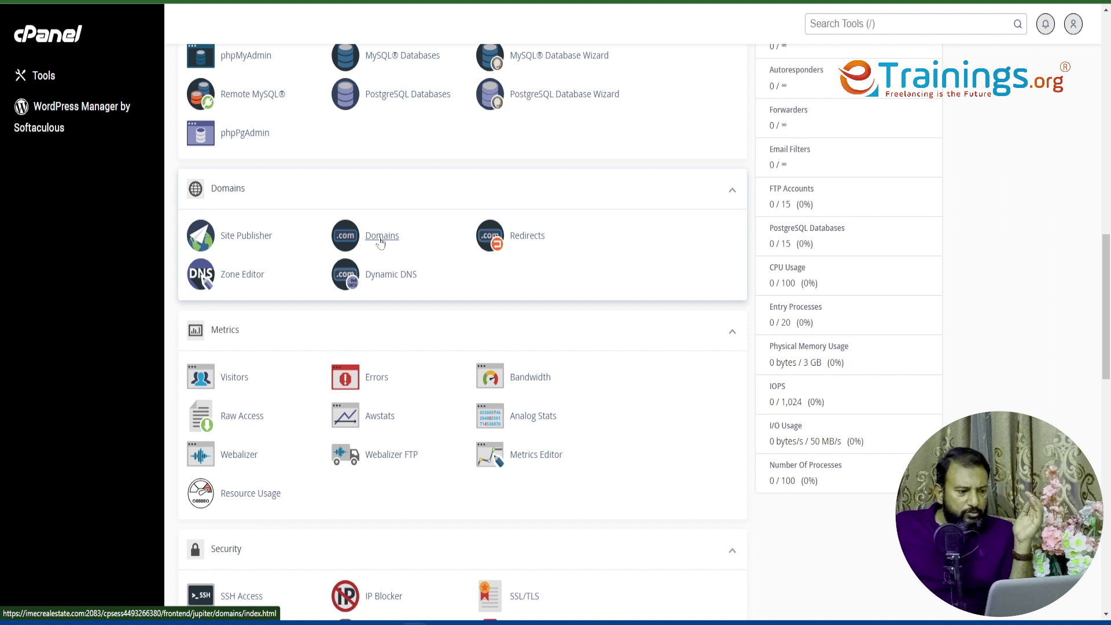
click(381, 243)
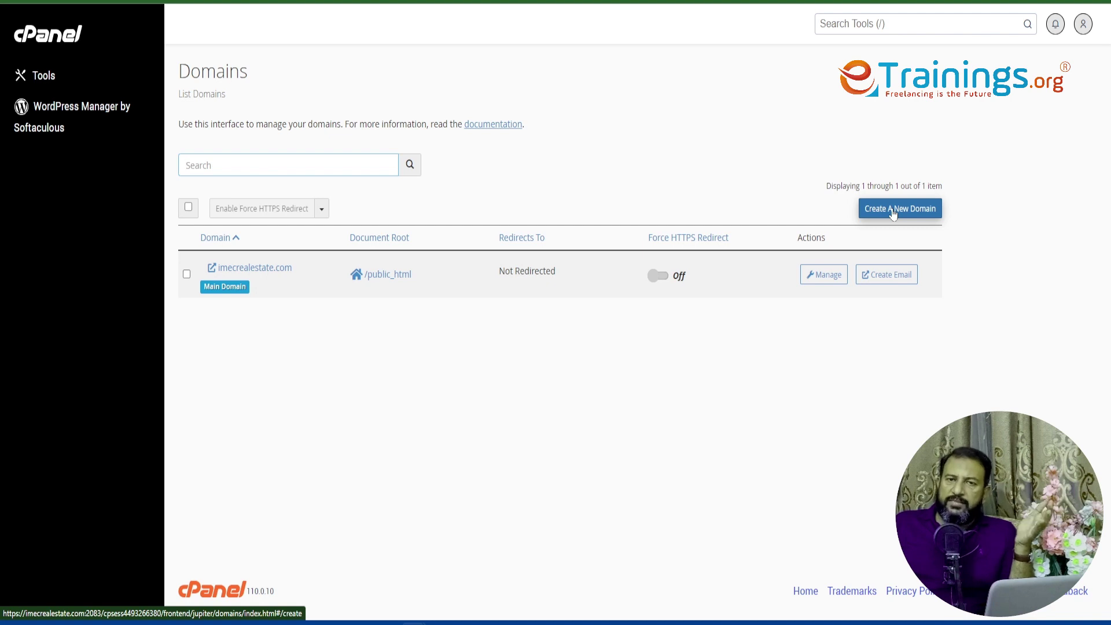
- Look at the Create a New Domain form with Share document root unchecked, creating nothing
click(893, 214)
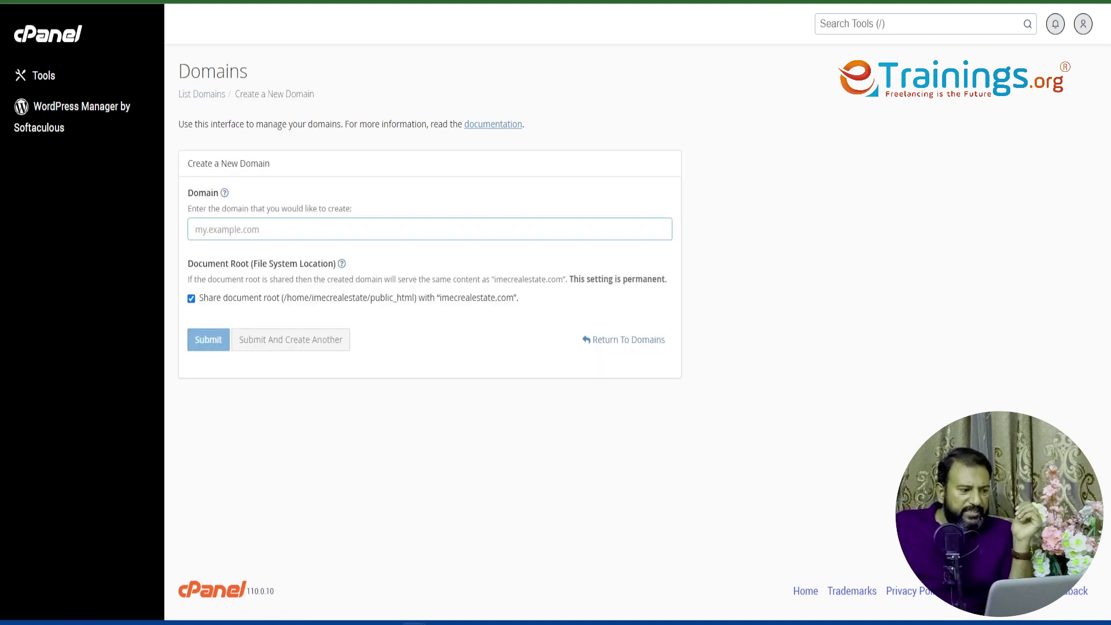
click(191, 303)
click(231, 237)
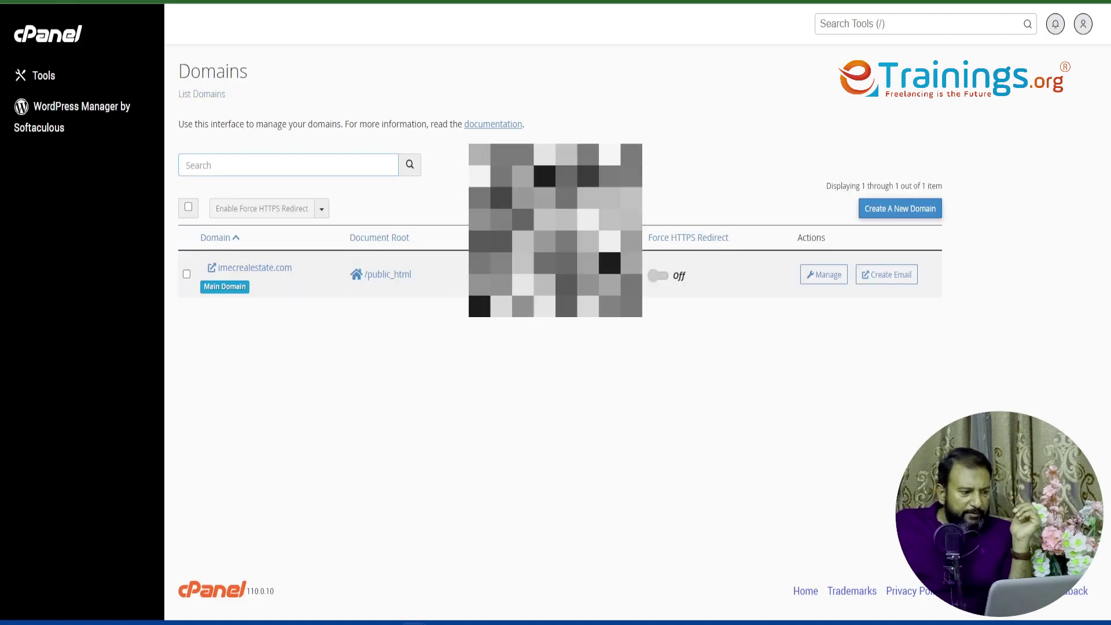
- Return to the Tools page and scroll down to the Software section's WordPress links
key(alt+Left)
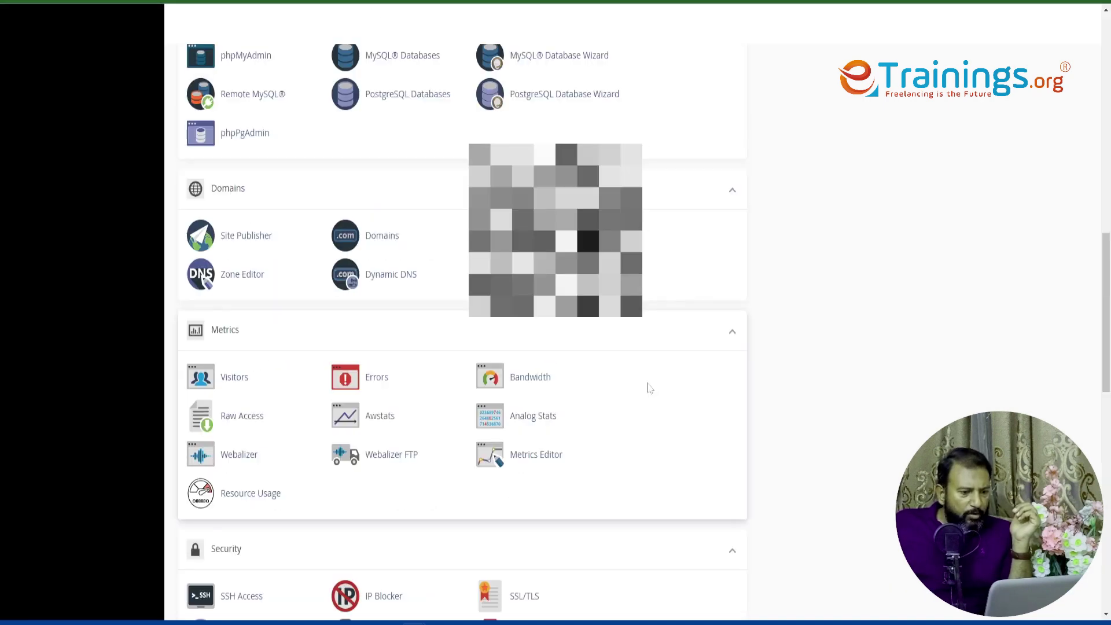
scroll(238, 367, down, 2)
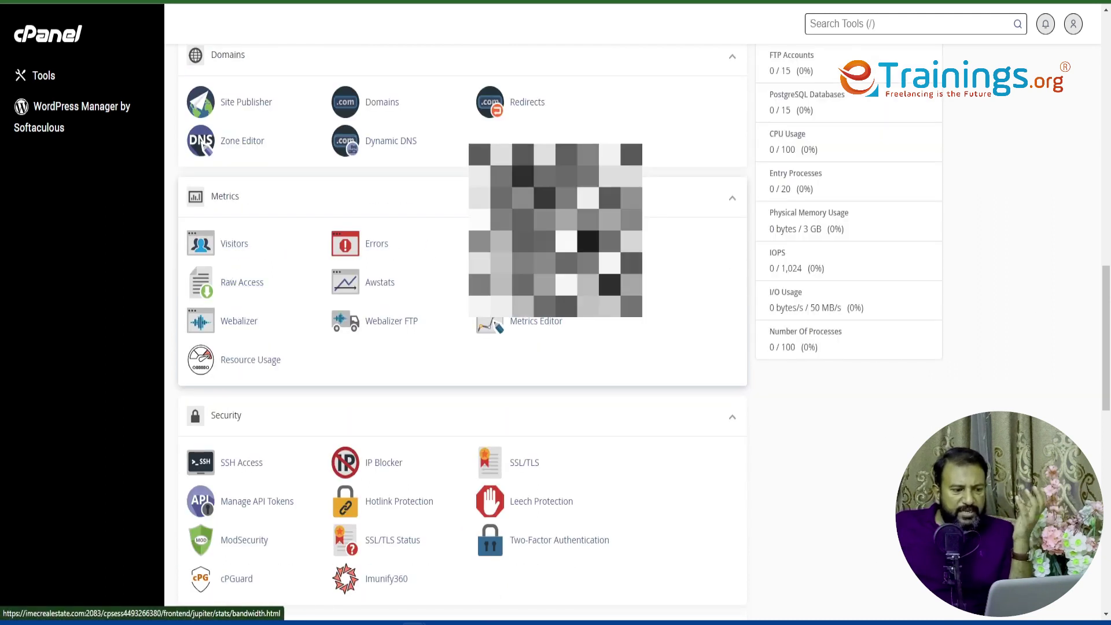
scroll(359, 339, down, 2)
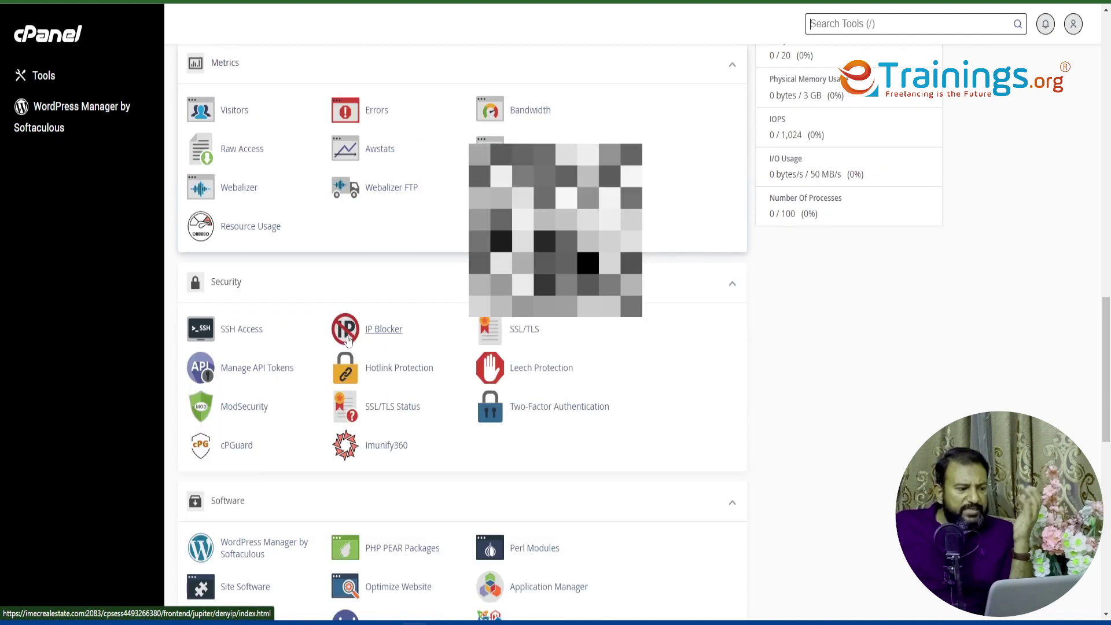
scroll(347, 339, down, 2)
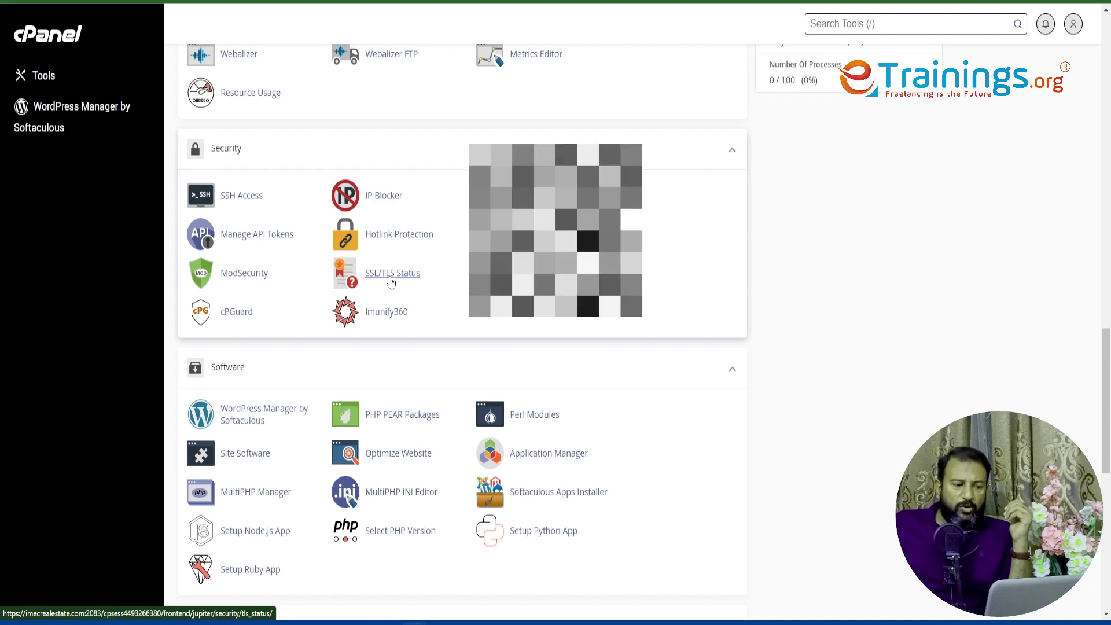
scroll(428, 332, down, 3)
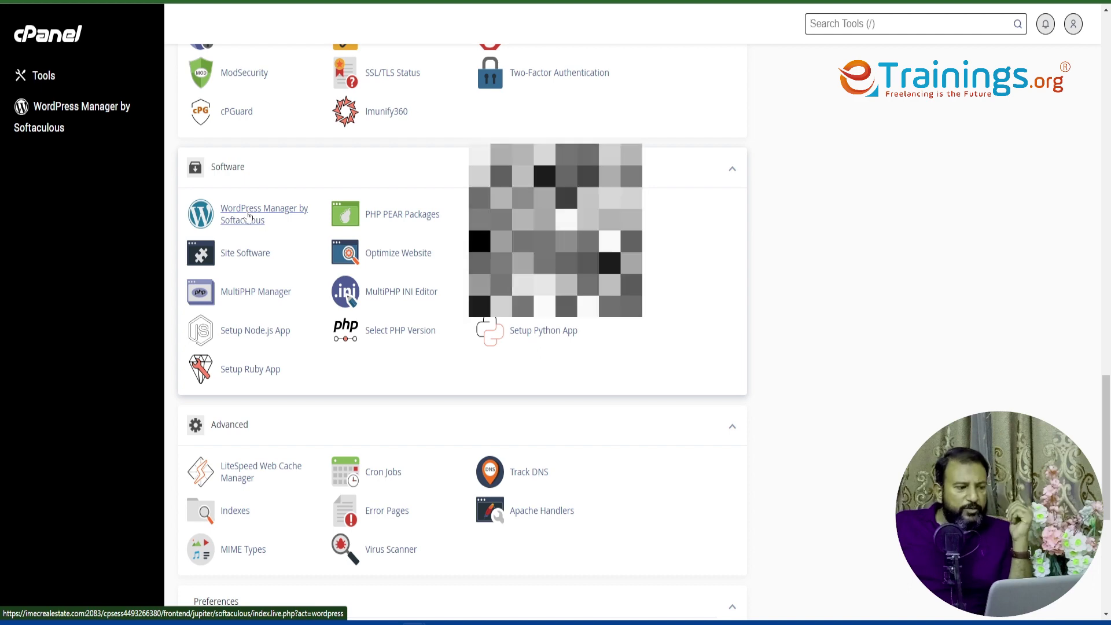
scroll(246, 284, down, 3)
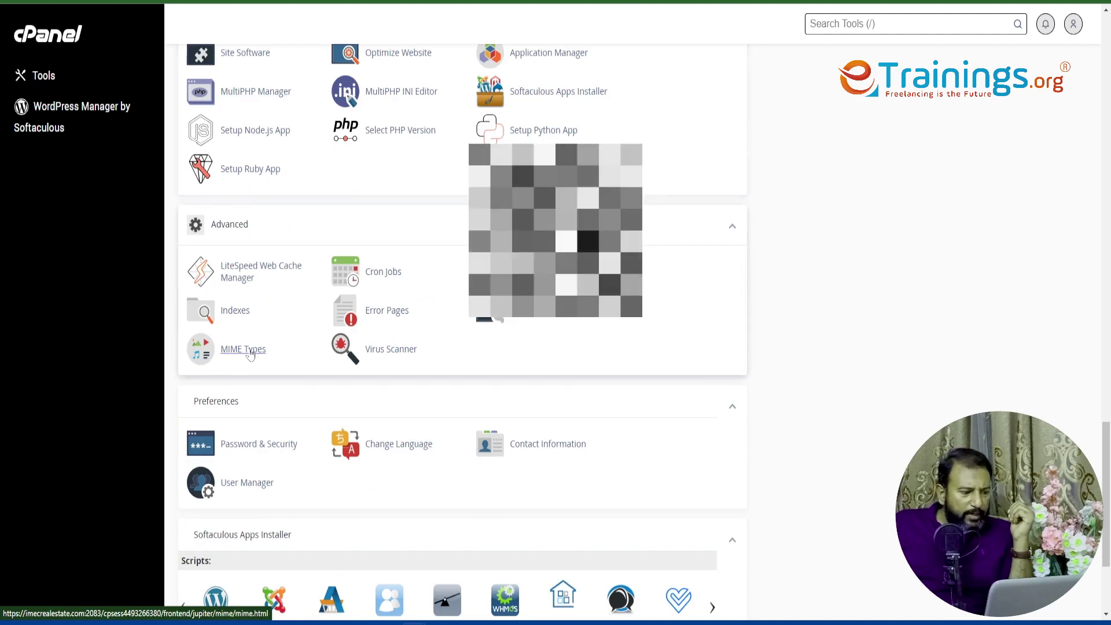
scroll(250, 354, down, 3)
scroll(222, 460, down, 1)
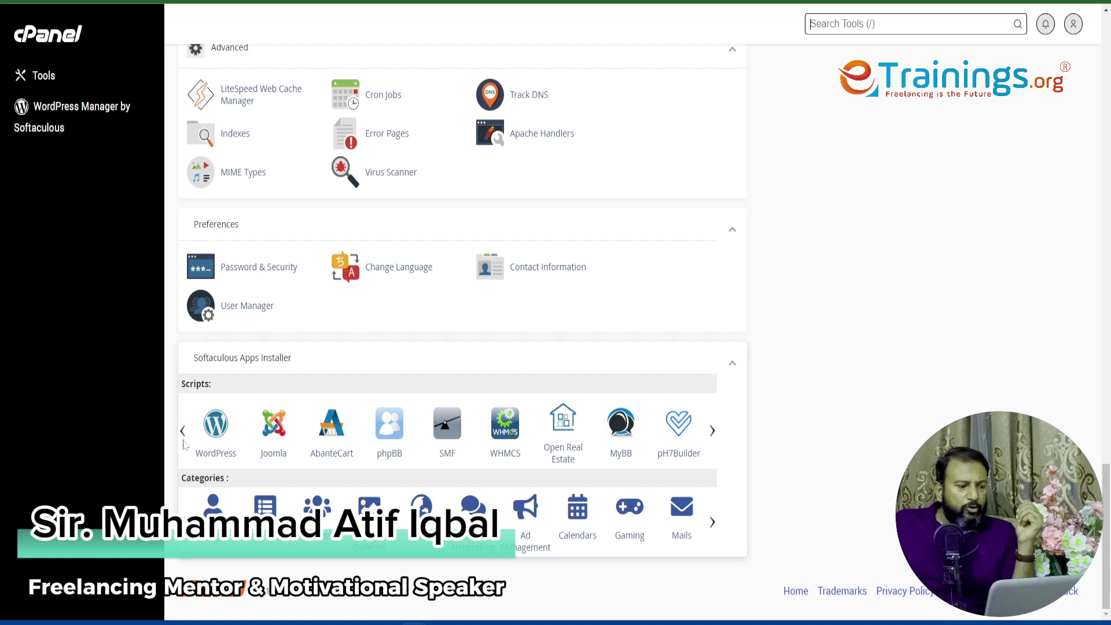
right_click(215, 460)
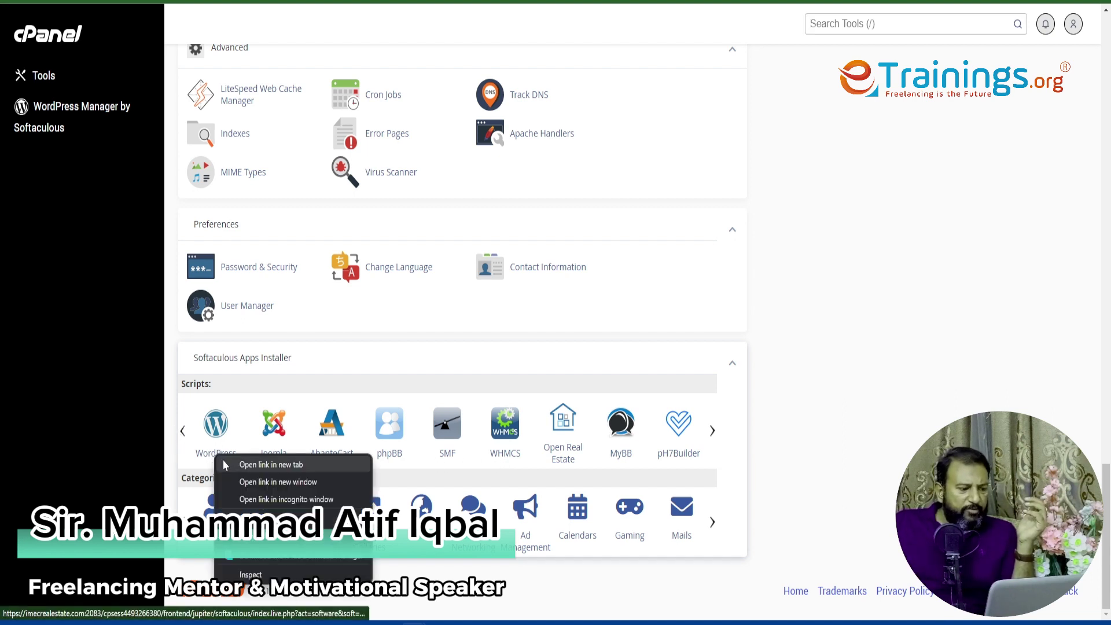
key(Escape)
- Open WordPress Manager by Softaculous to the imecrealestate.com installation running 6.3.1
scroll(245, 394, up, 3)
scroll(246, 394, up, 3)
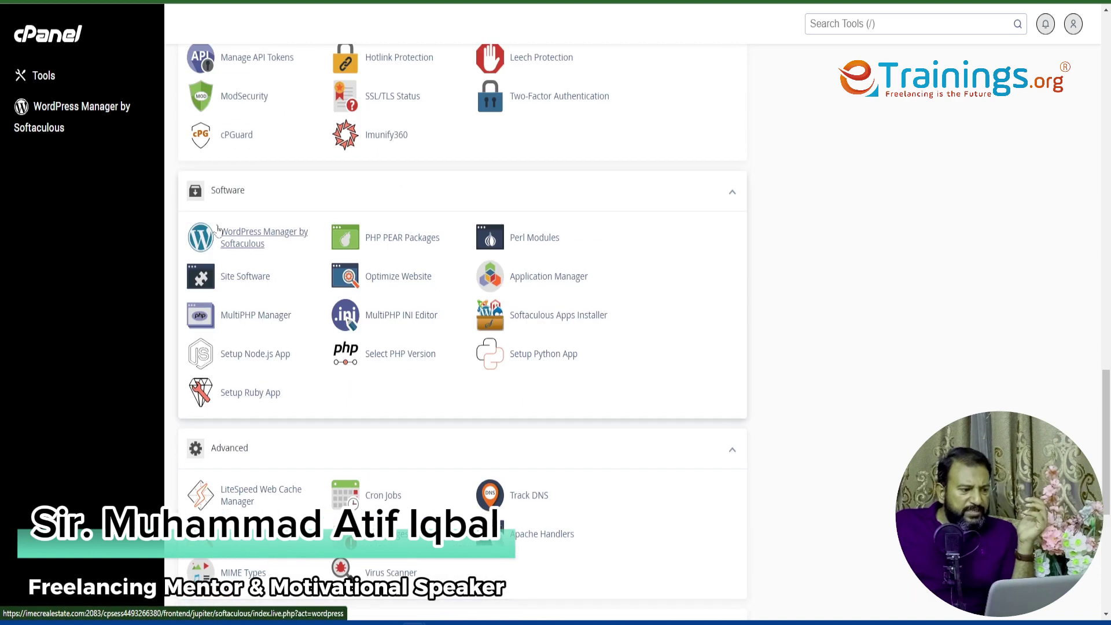
right_click(262, 243)
key(Escape)
click(262, 244)
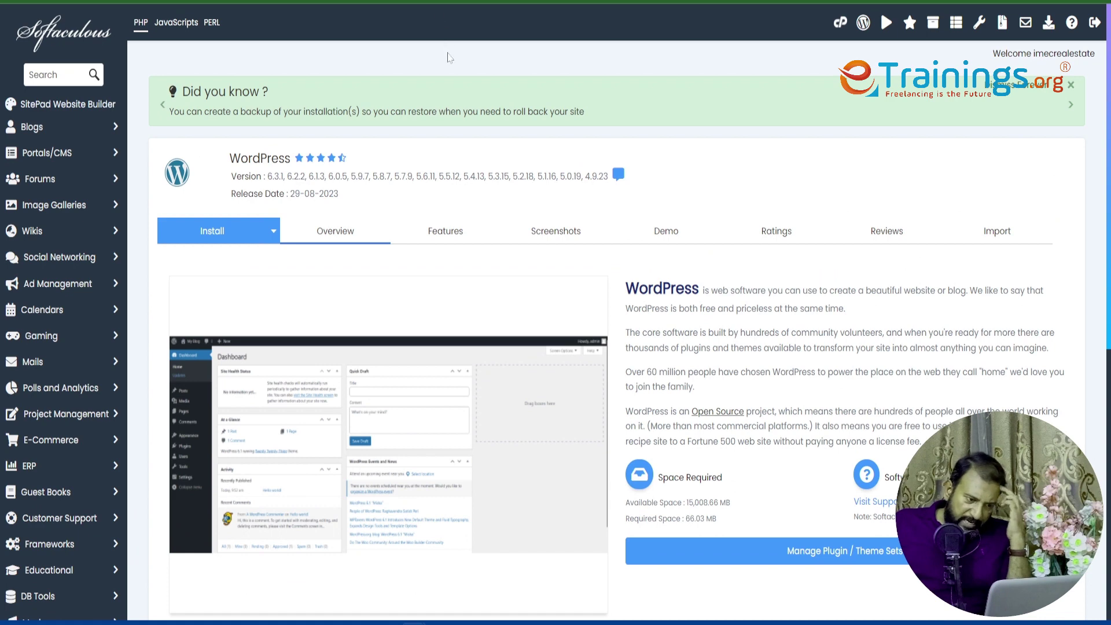
scroll(381, 280, down, 3)
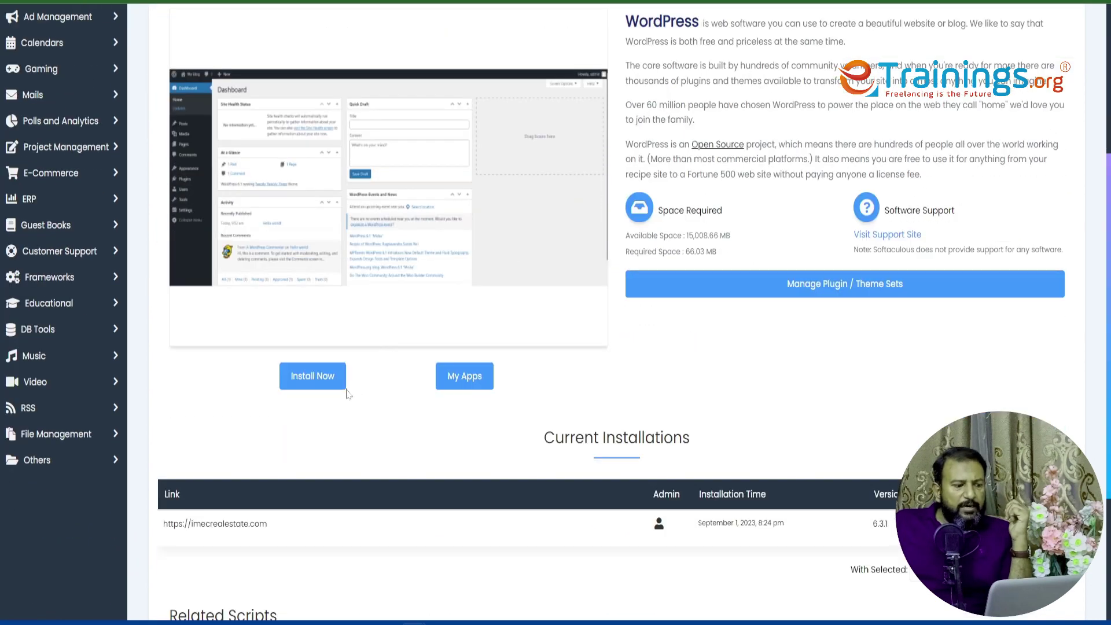